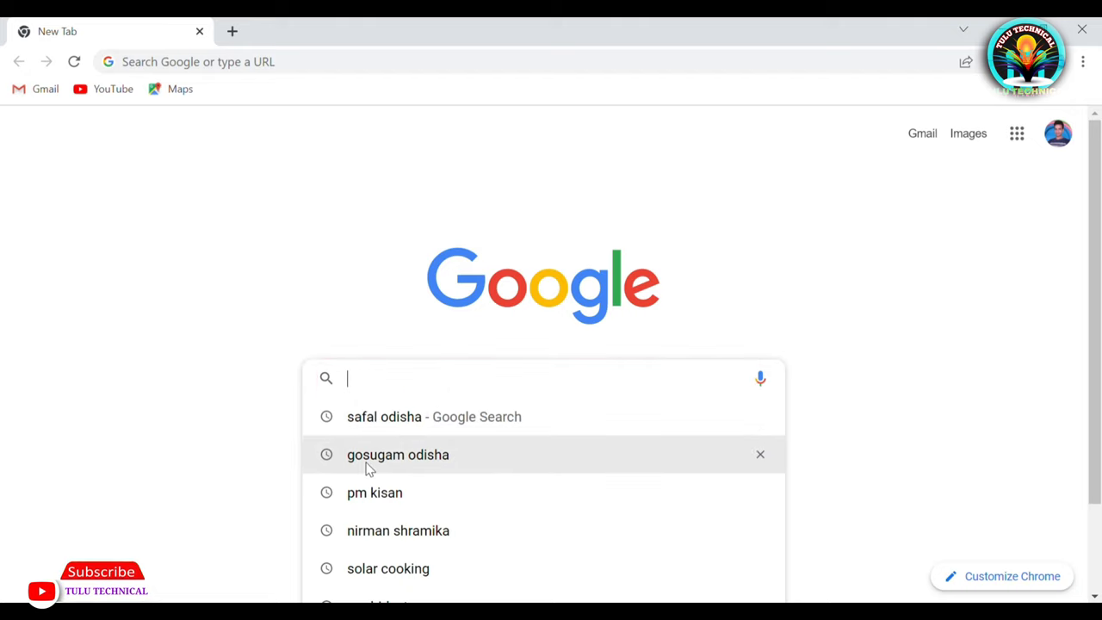
Step: Search Google for 'gosugam odisha' and open the go-sugam Government Of Odisha result
key("Down")
key("Down")
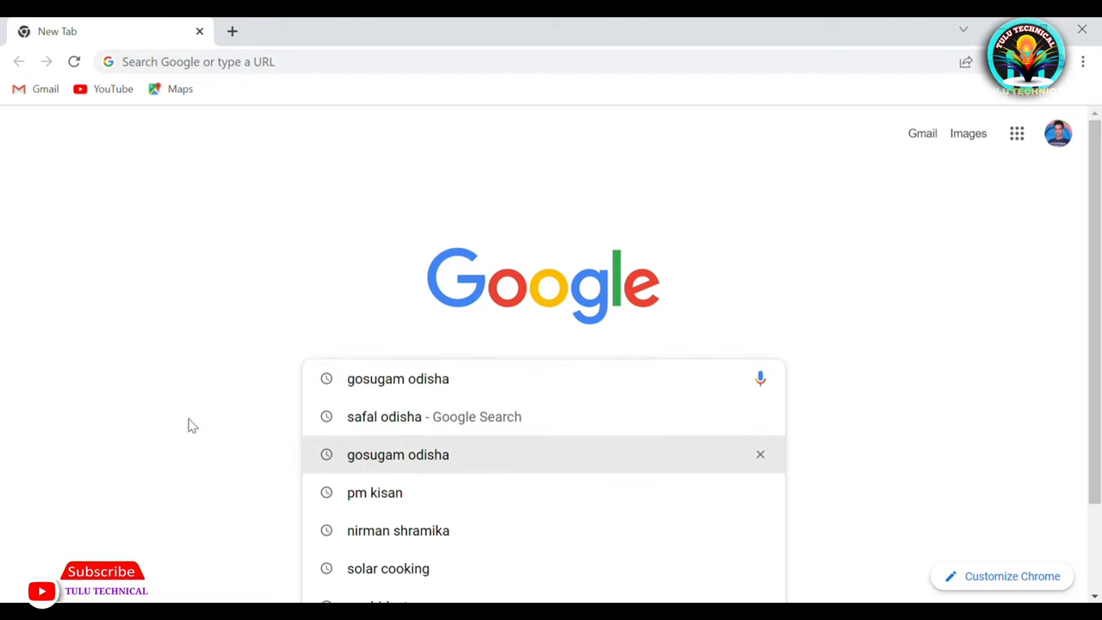
key("Return")
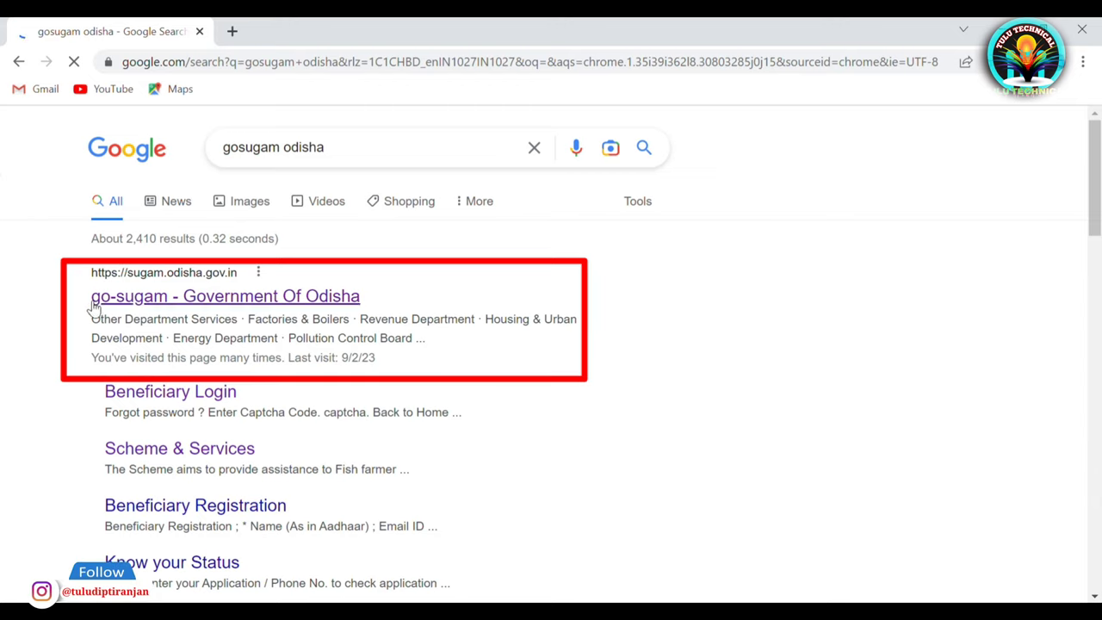
left_click(125, 306)
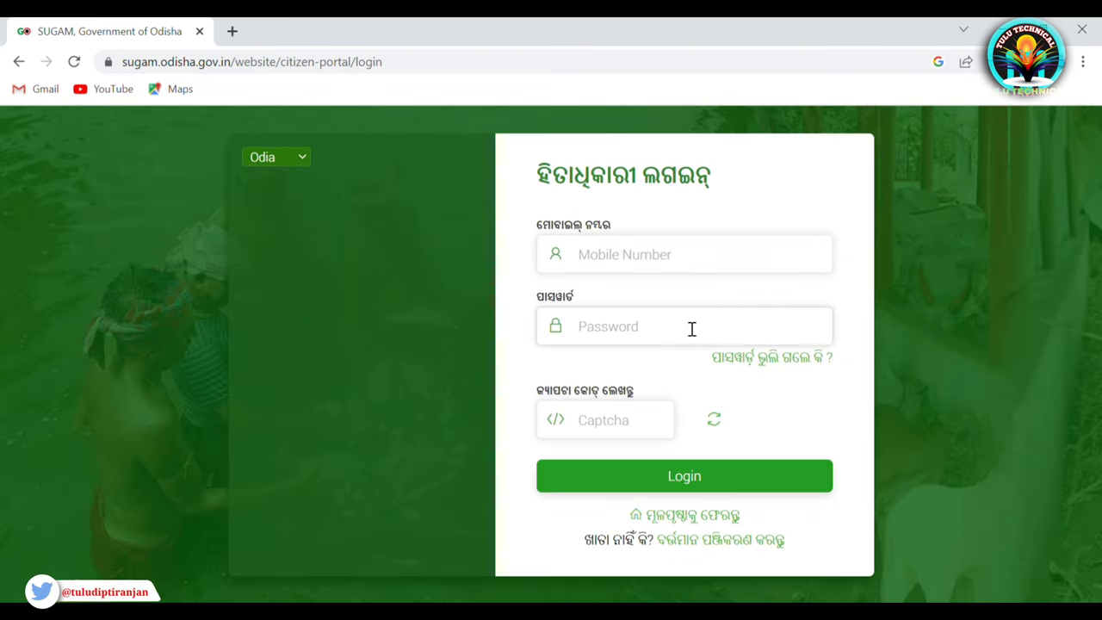
Step: Log in to Go-Sugam with the account's mobile number, password and the captcha code
left_click(606, 265)
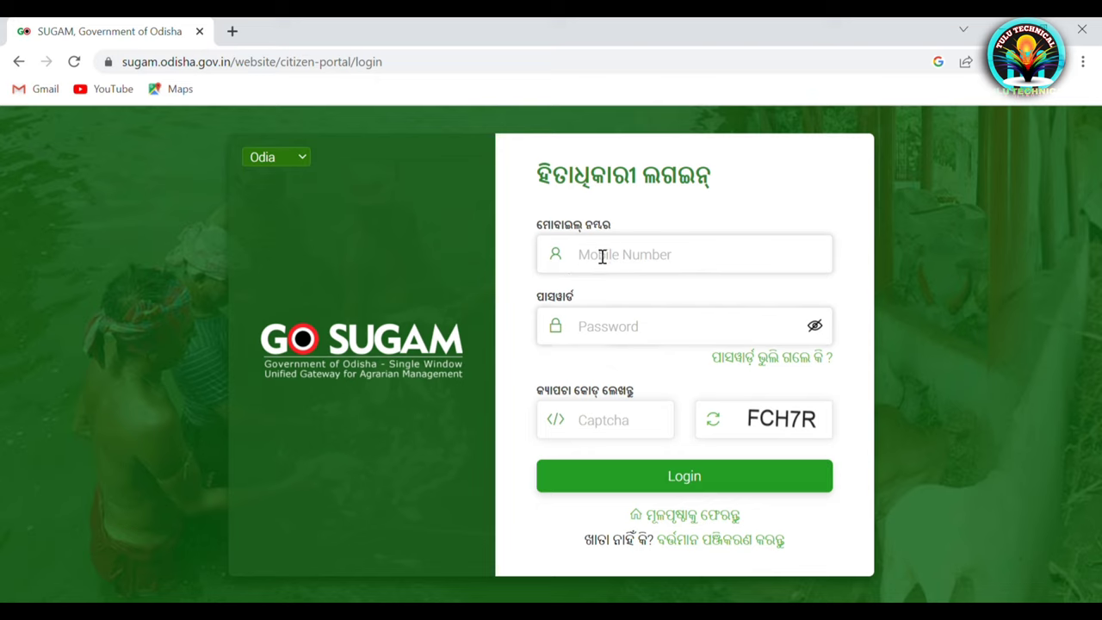
type("7978")
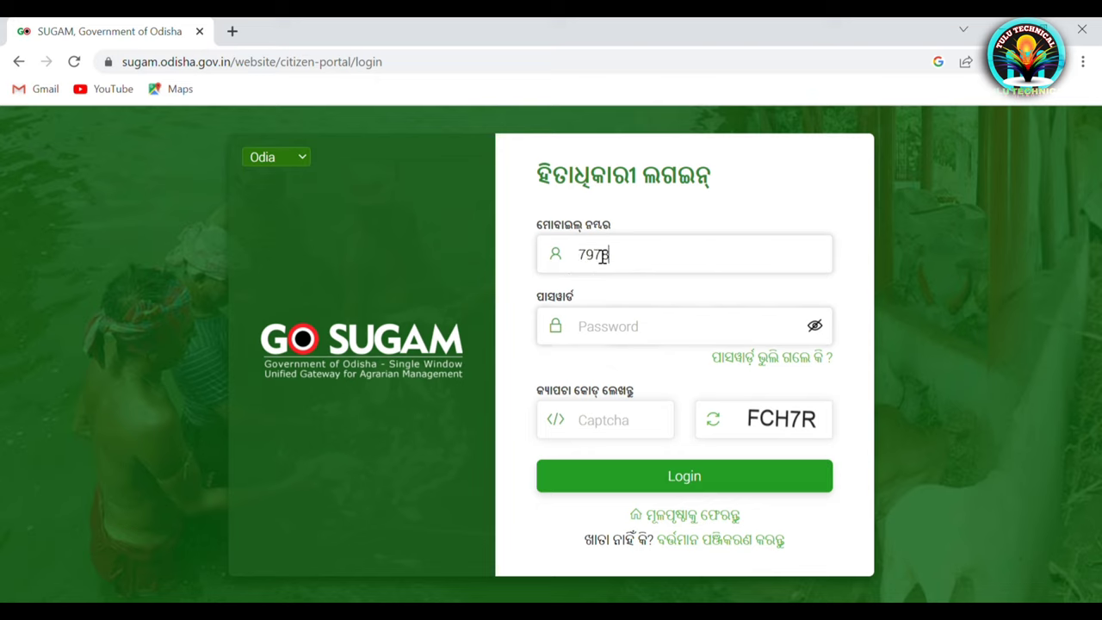
type("7000")
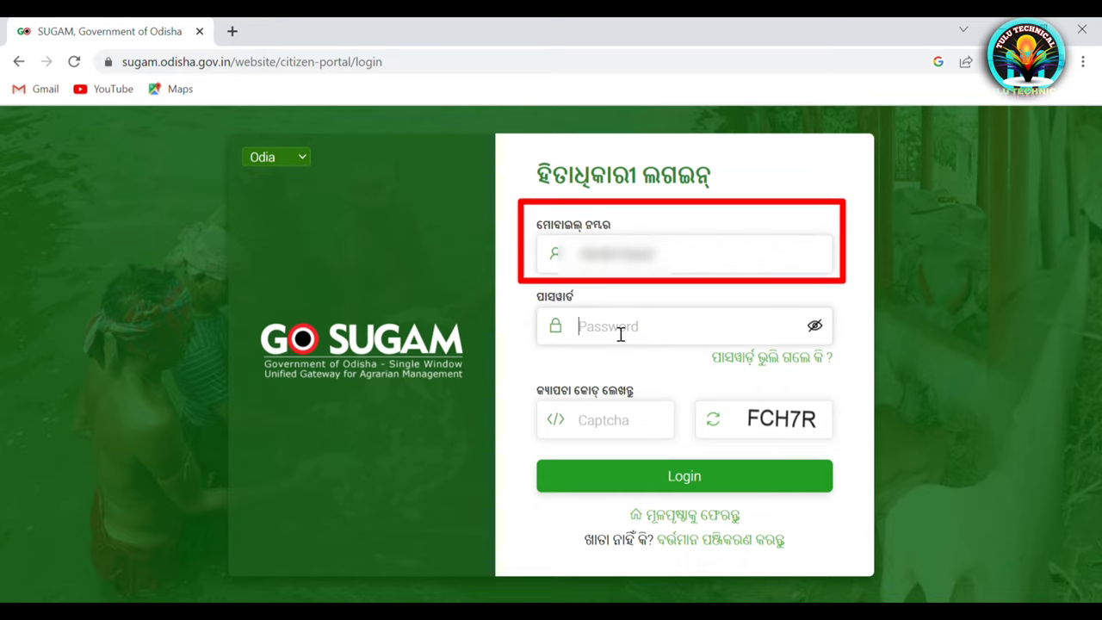
type("••")
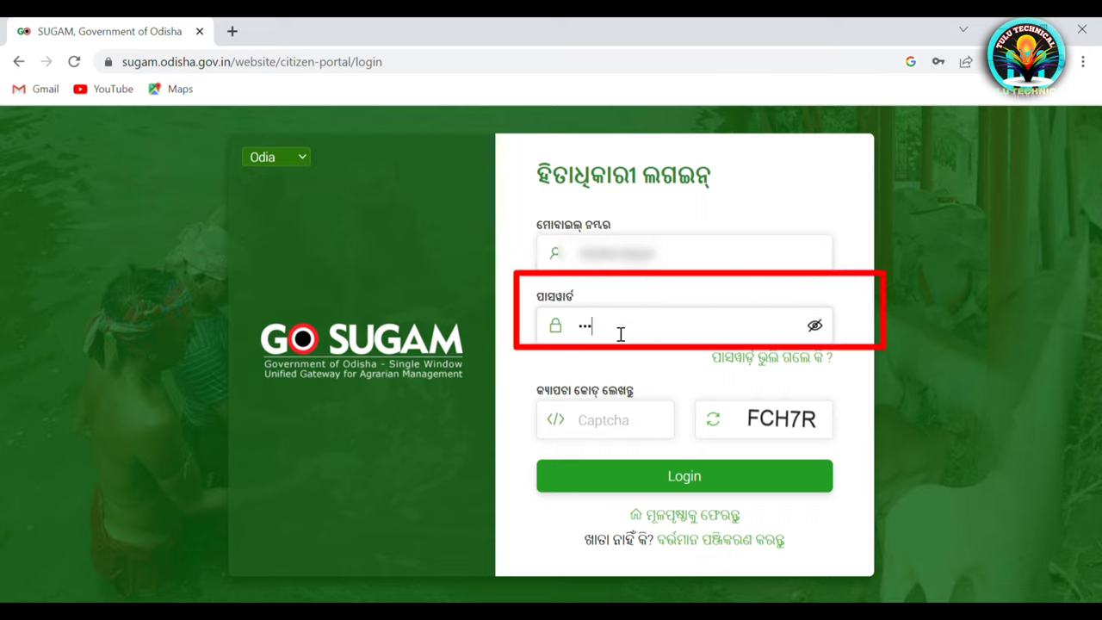
type("•")
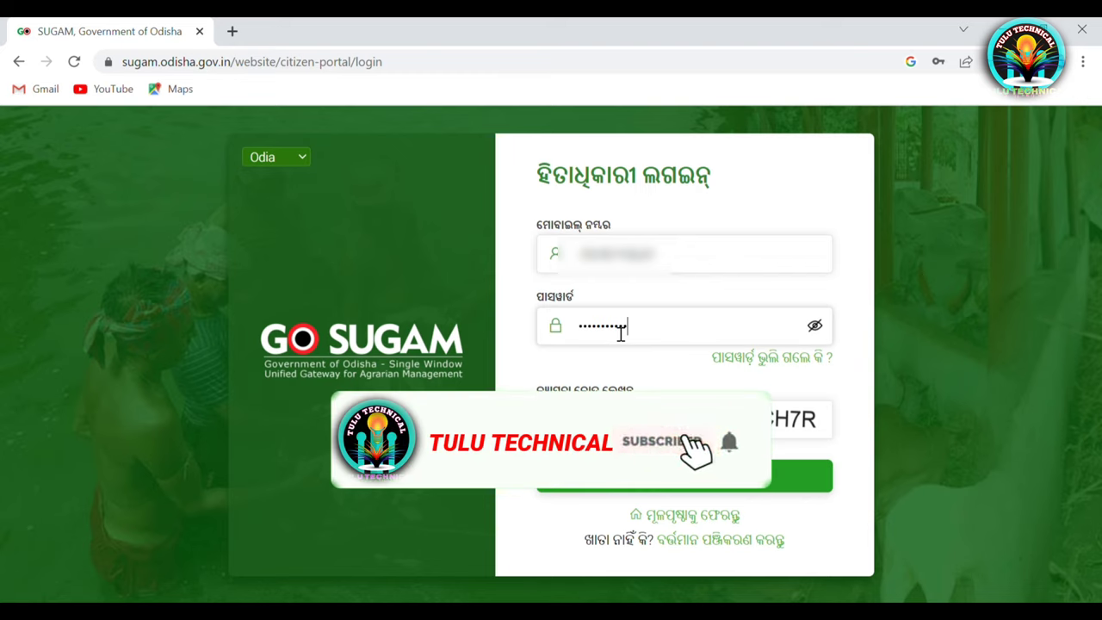
type("•")
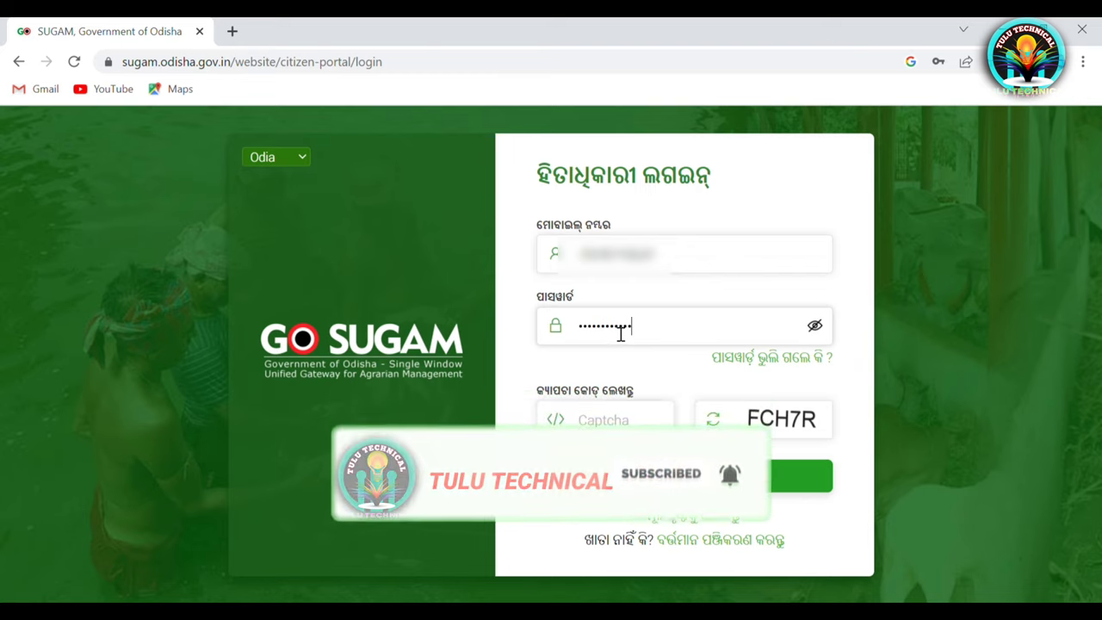
type("•")
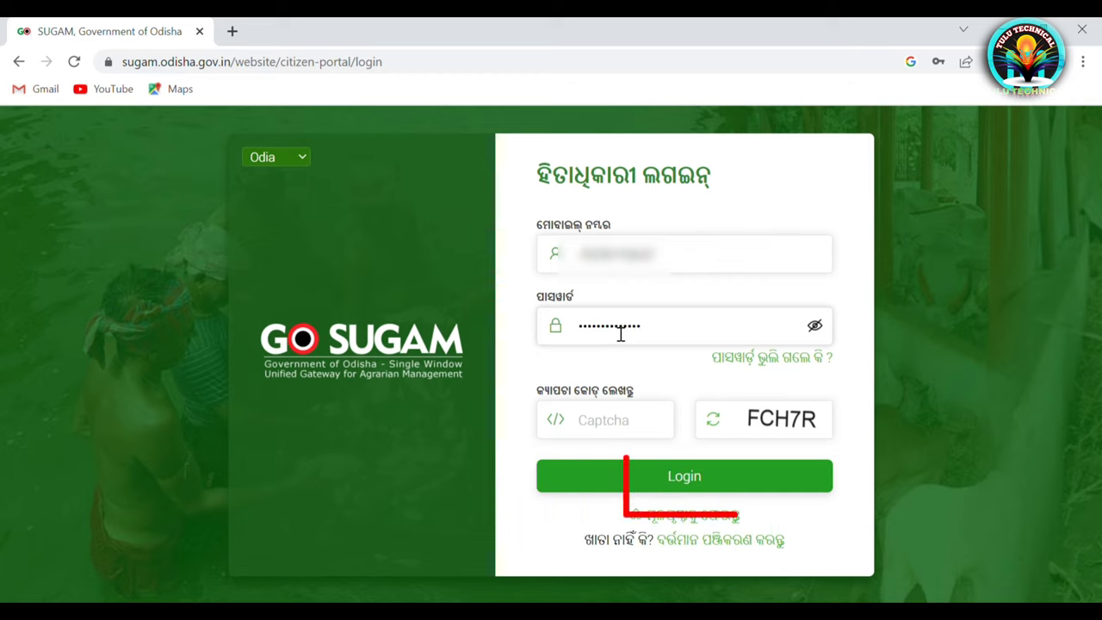
left_click(642, 429)
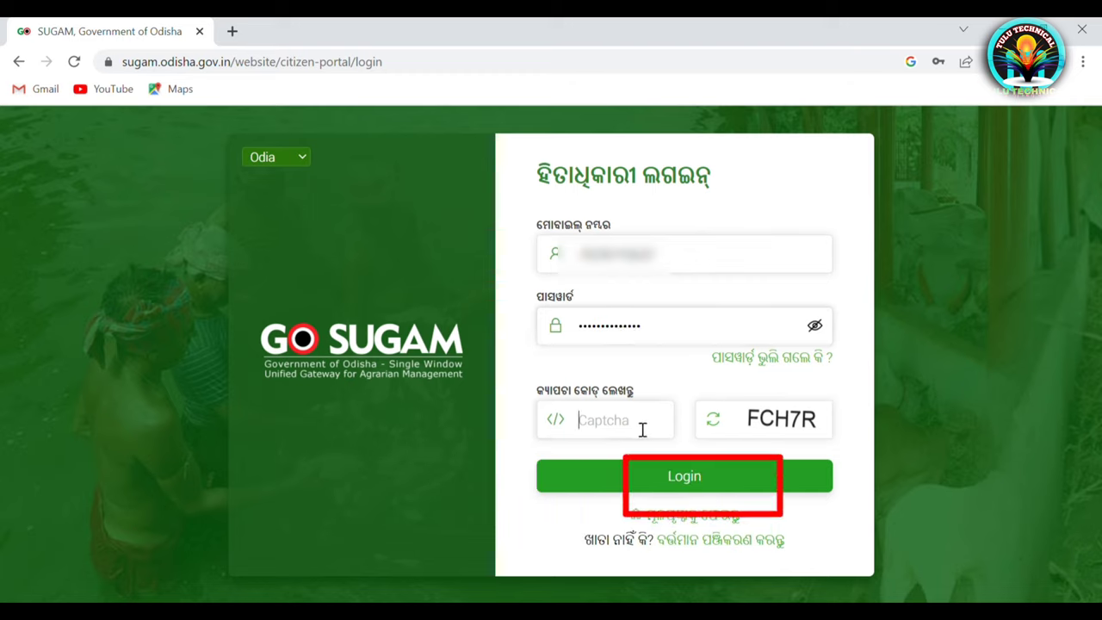
type("F")
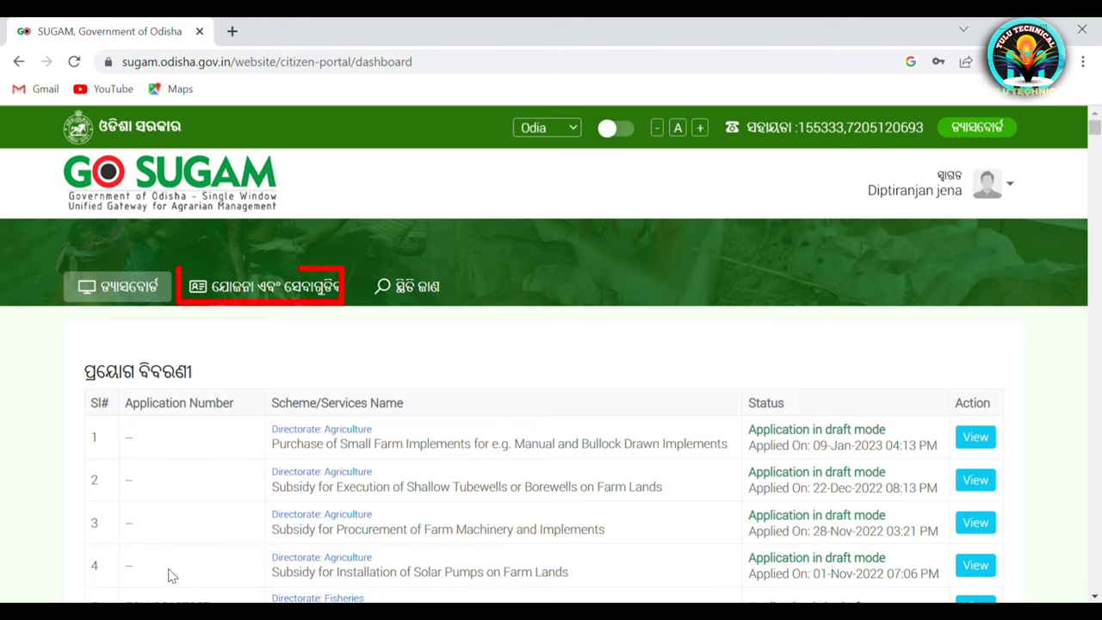
Step: Open Schemes and Services, list all APICOL schemes, and scroll down to the MKUY entry
left_click(276, 291)
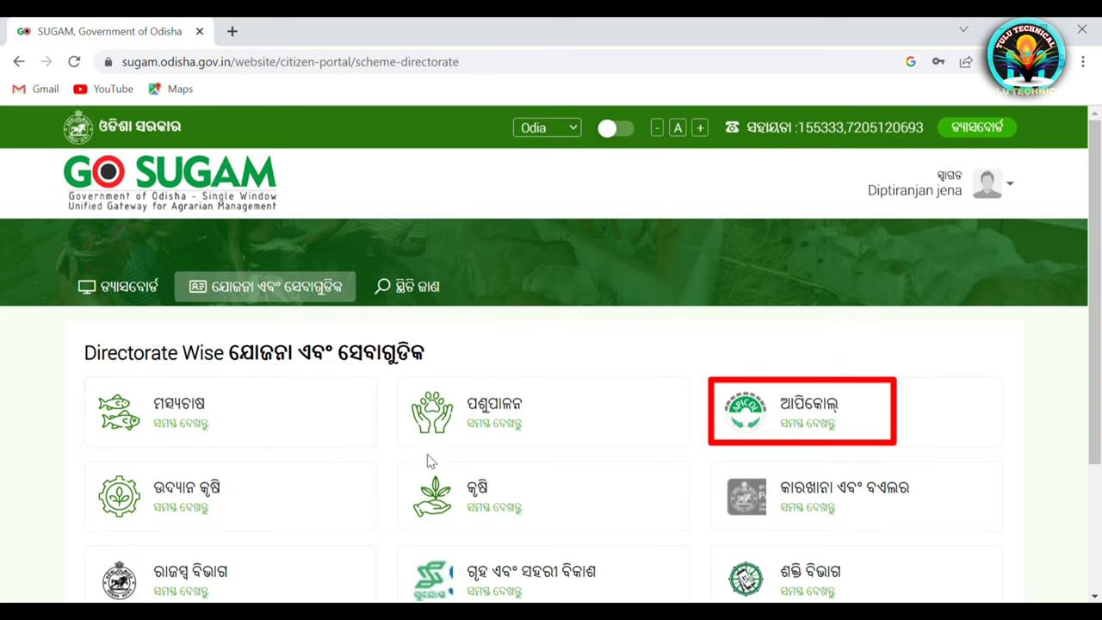
left_click(794, 425)
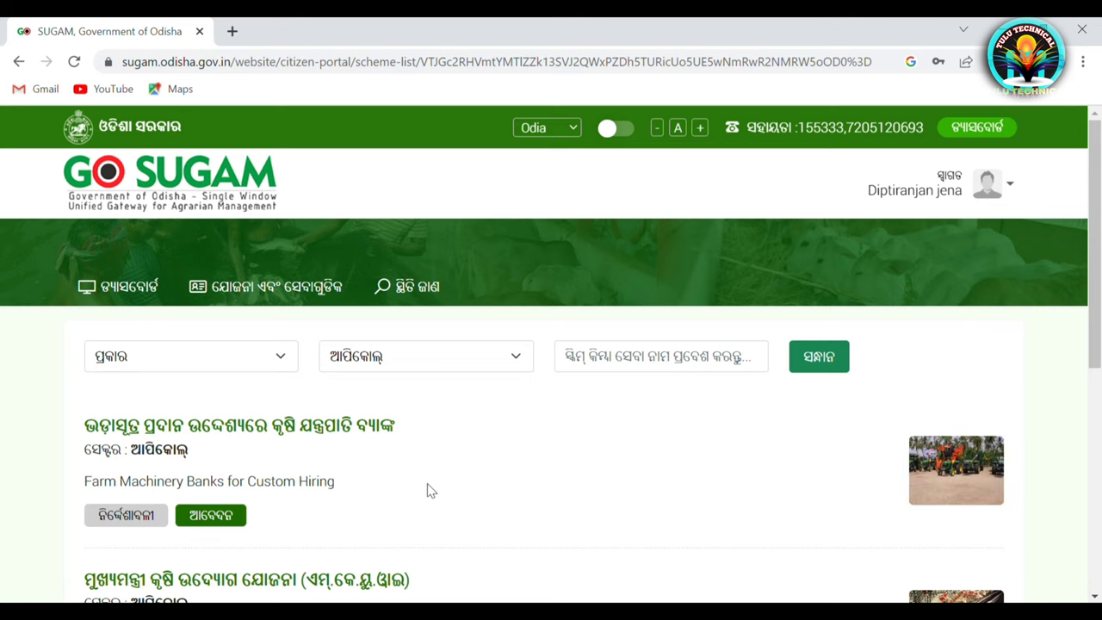
scroll(435, 490, "down", 3)
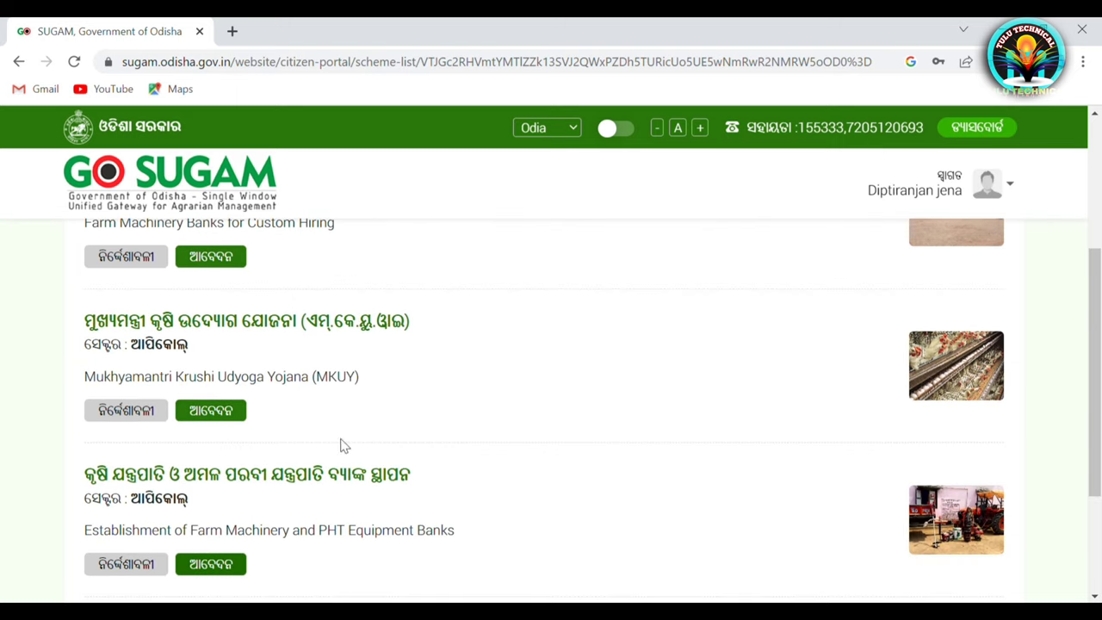
Step: Start the MKUY application and pick the option starting with O beside date of birth
left_click(215, 414)
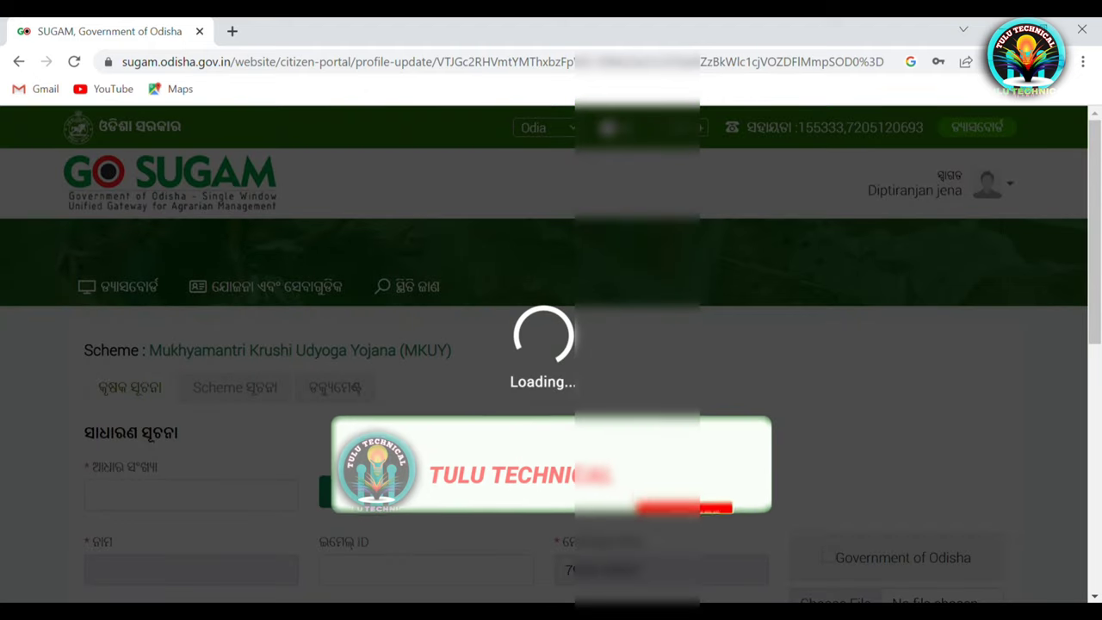
scroll(551, 387, "down", 1)
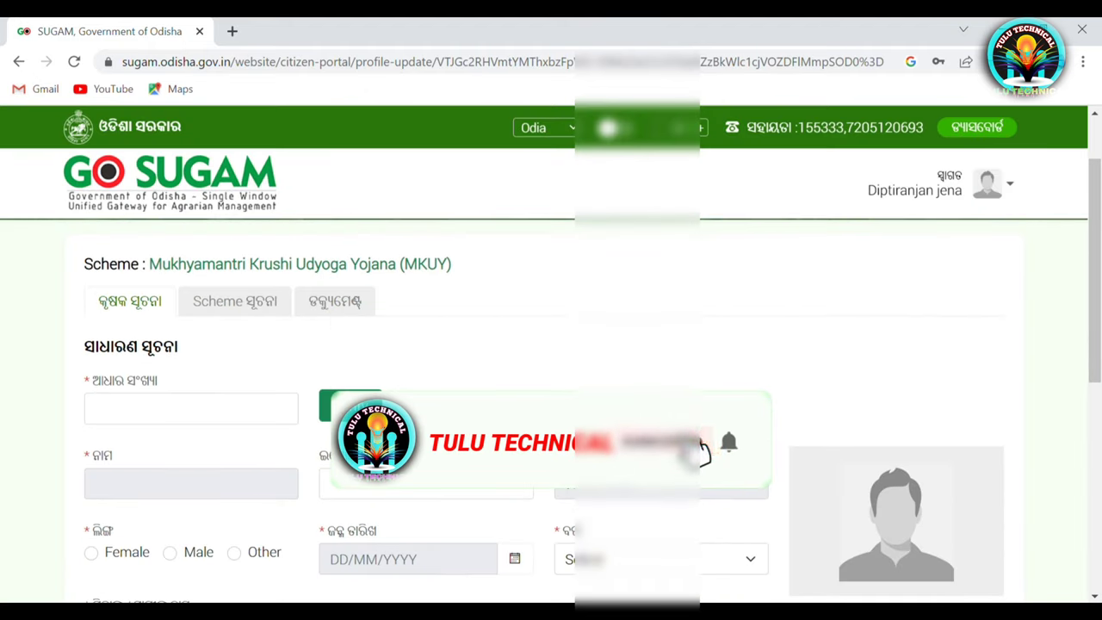
scroll(193, 370, "down", 1)
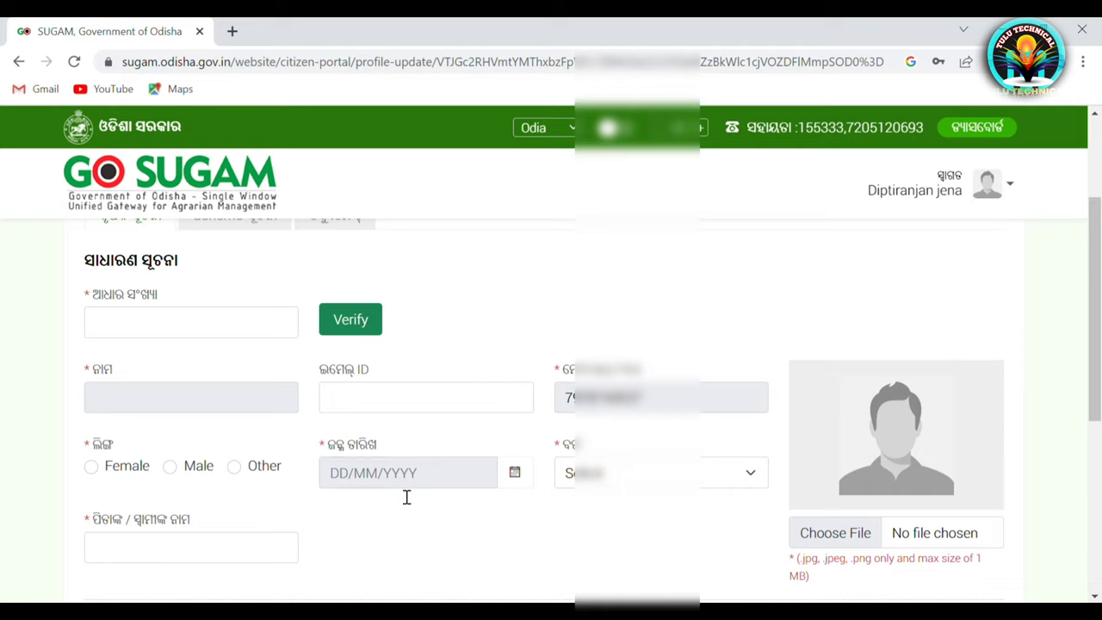
left_click(661, 473)
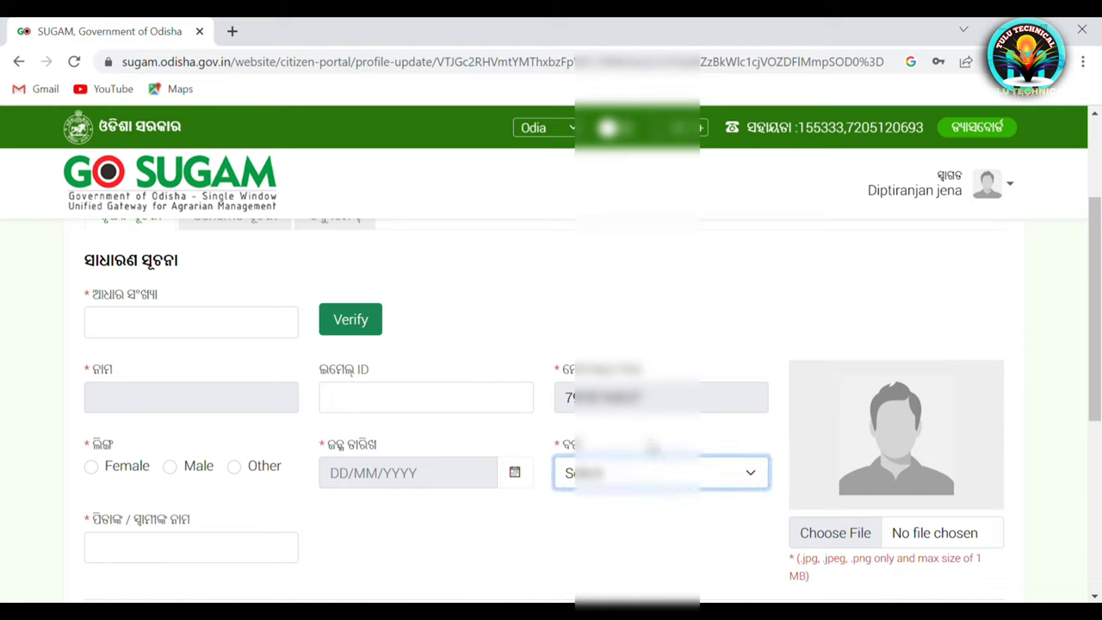
key("o")
Step: Set the farmer's district to JAGATSINGHAPUR, then step through block, GP, village and postal address
scroll(310, 498, "down", 2)
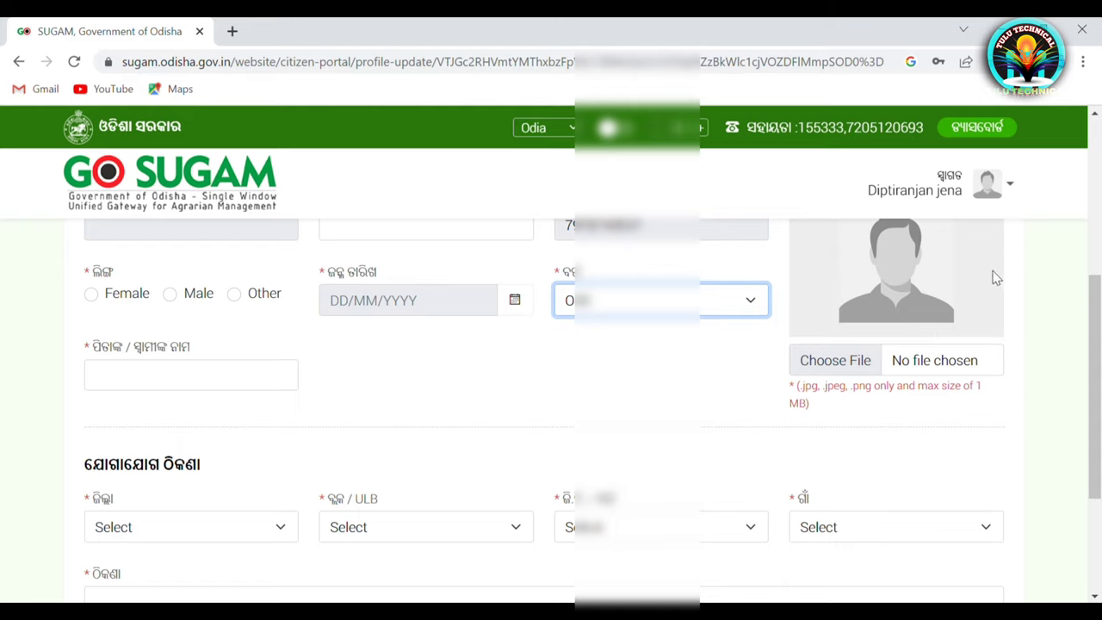
scroll(701, 423, "down", 2)
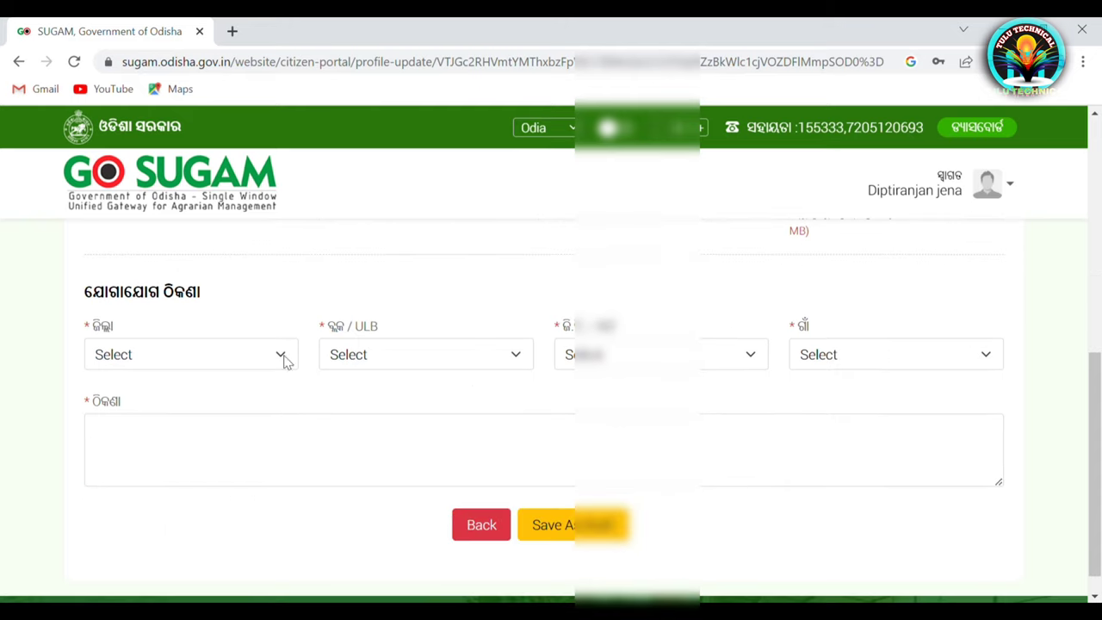
left_click(155, 361)
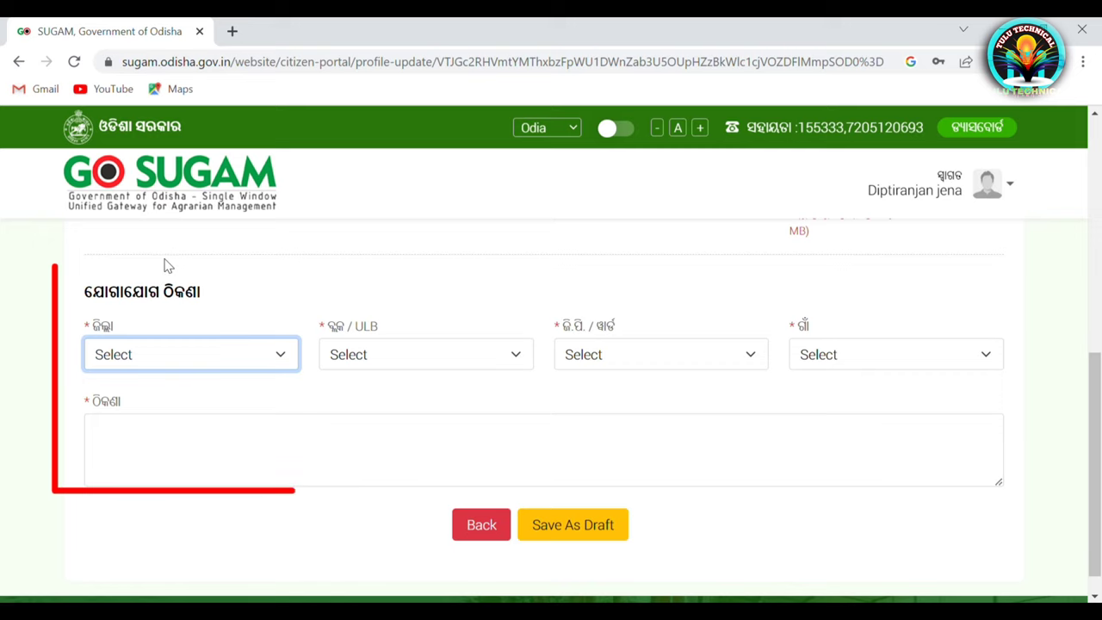
left_click(164, 264)
left_click(406, 355)
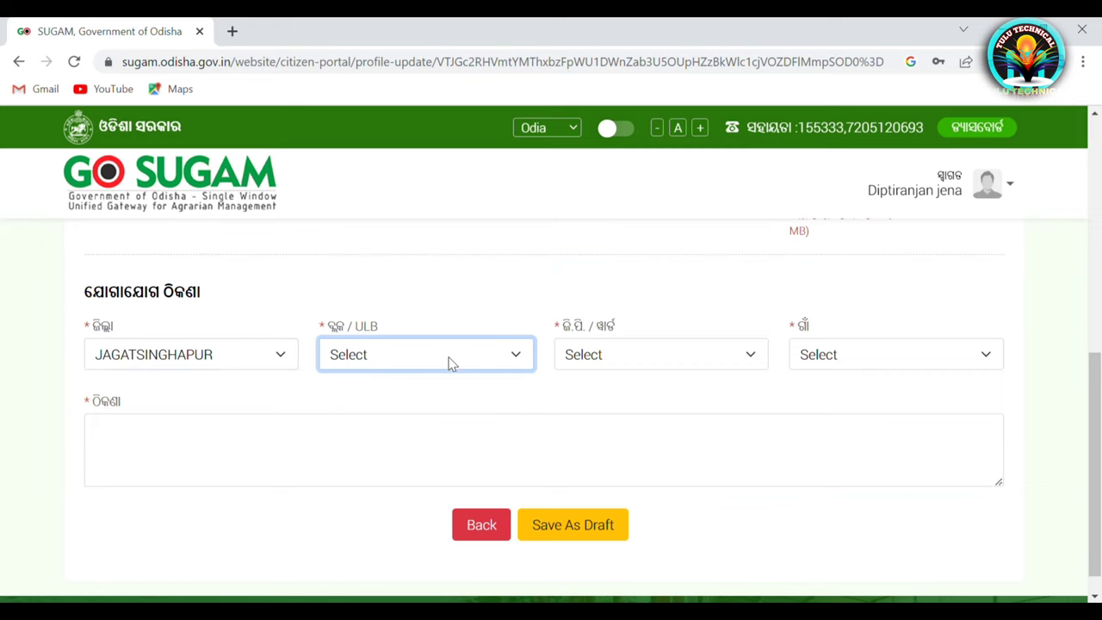
left_click(628, 361)
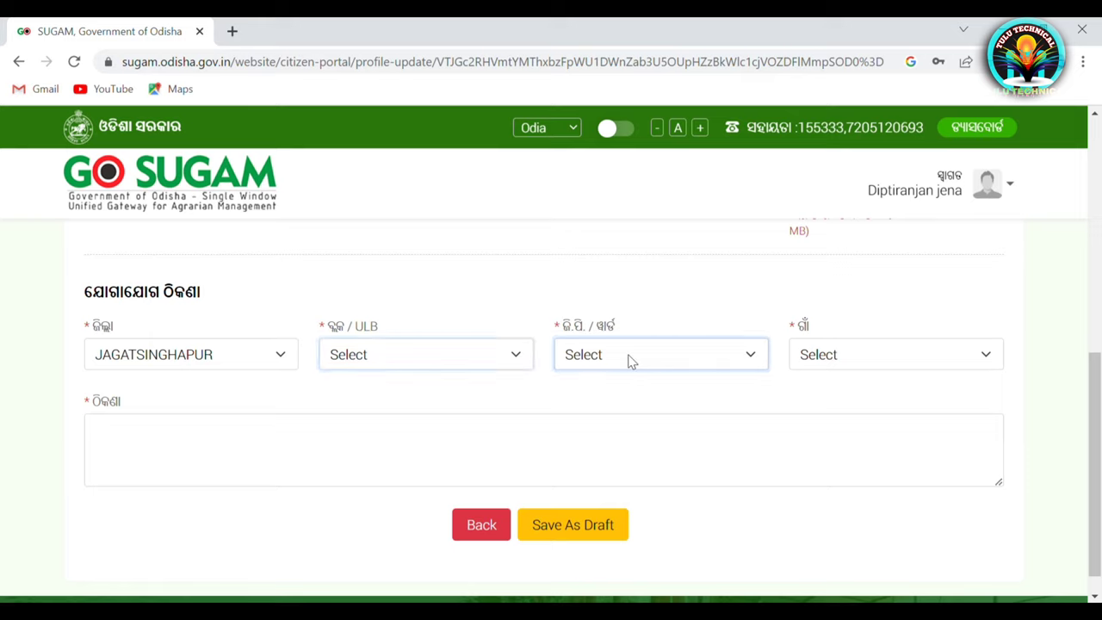
left_click(882, 363)
left_click(130, 454)
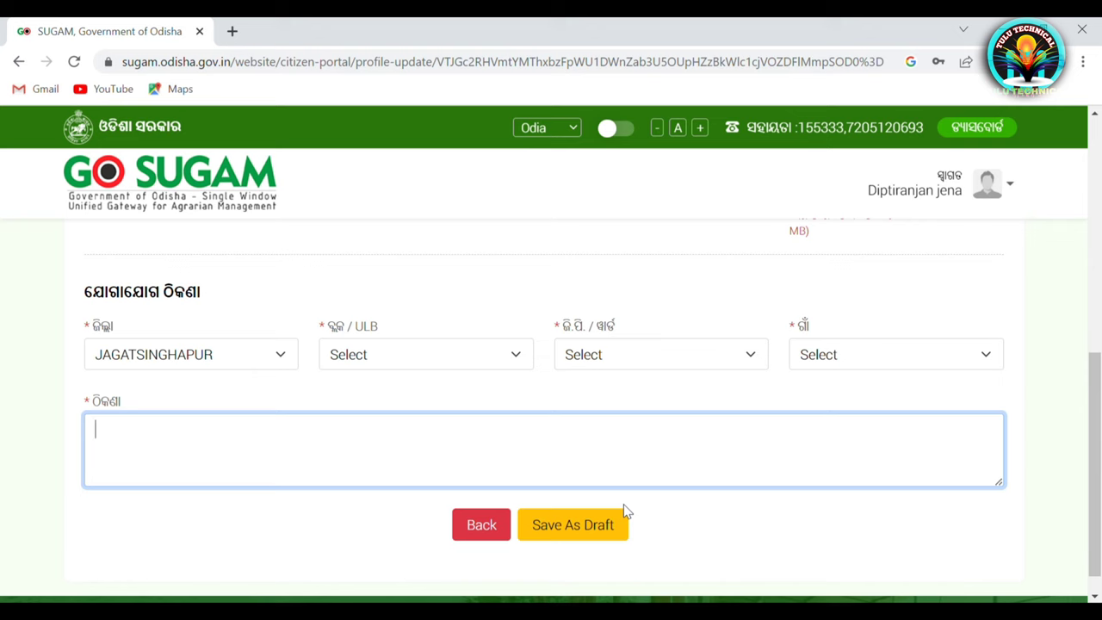
scroll(625, 511, "up", 6)
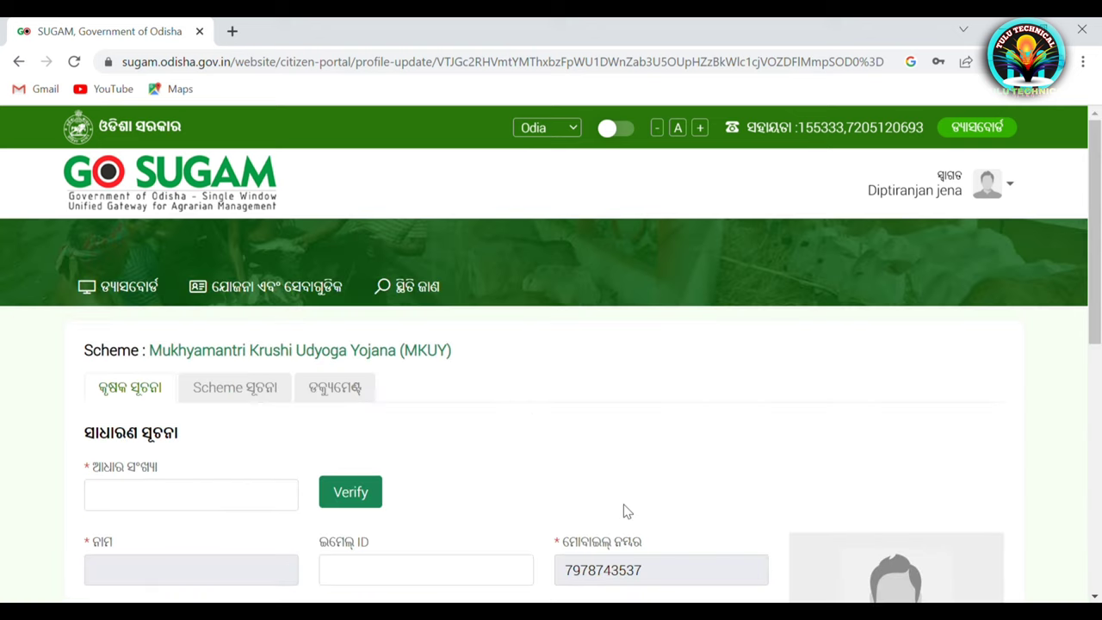
Step: On the Scheme Suchana tab, set the unit address to KENDUJHAR, PATANA and village Dumuridiha
left_click(222, 399)
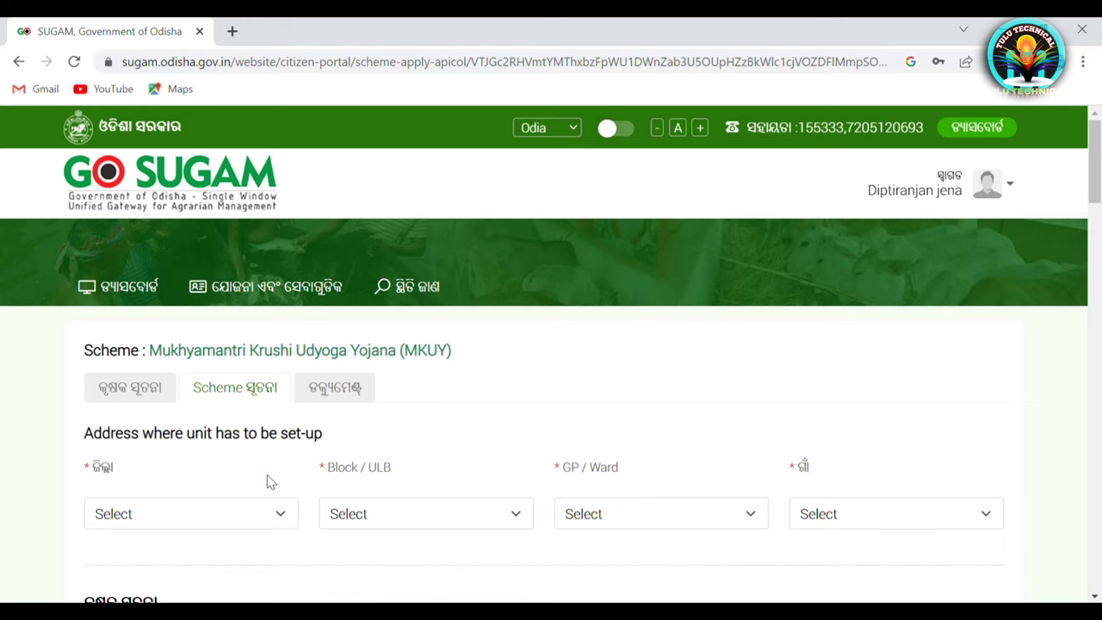
scroll(267, 482, "down", 1)
left_click(217, 433)
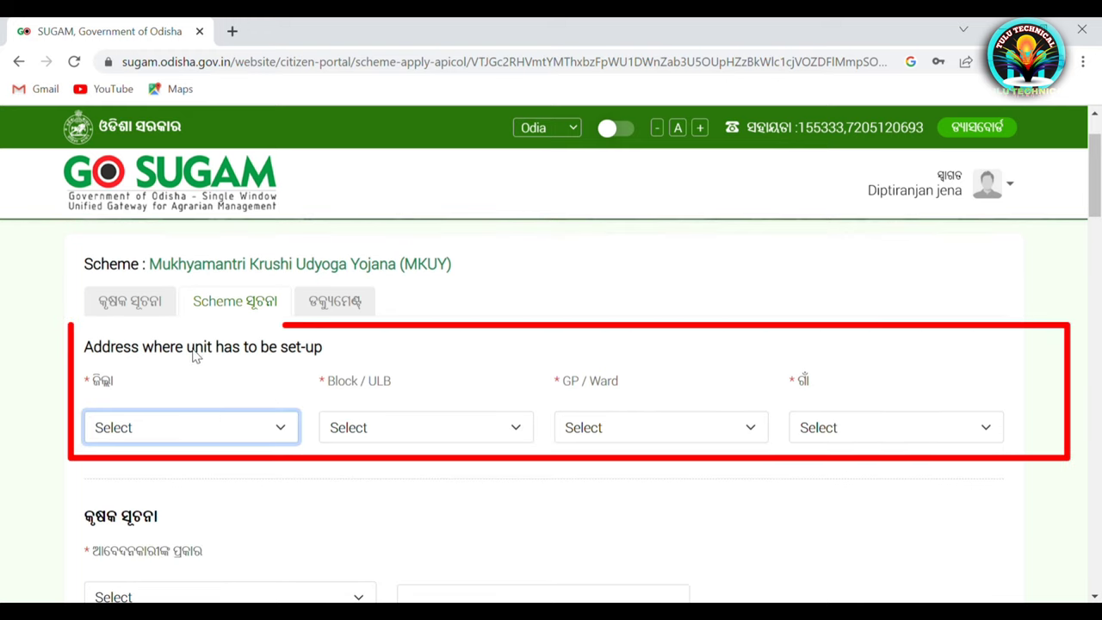
left_click(198, 357)
left_click(360, 431)
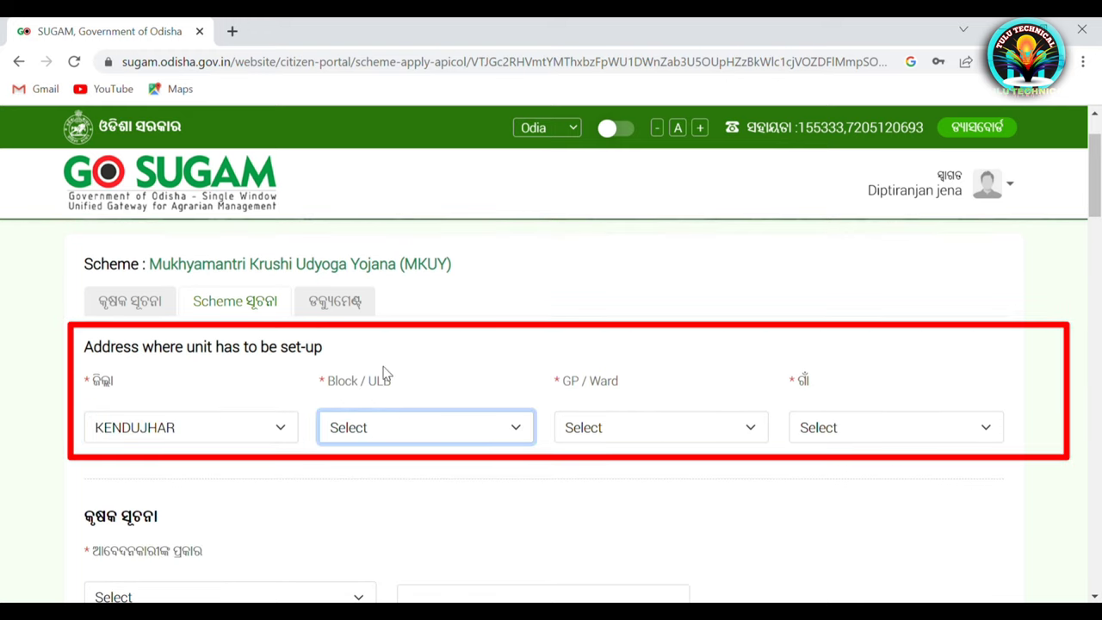
left_click(384, 373)
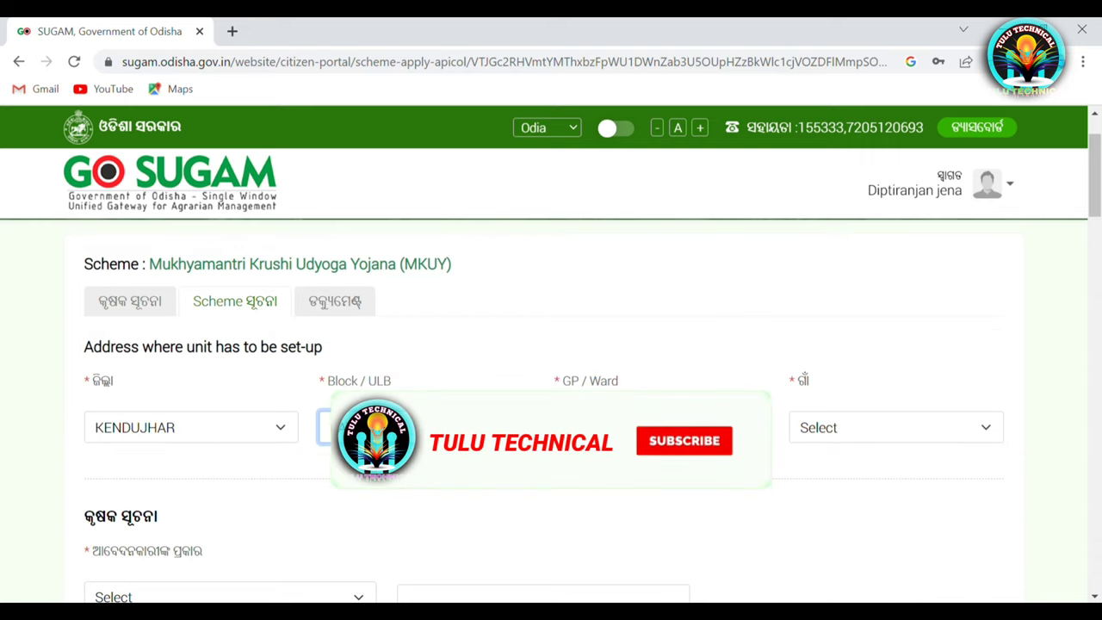
left_click(844, 433)
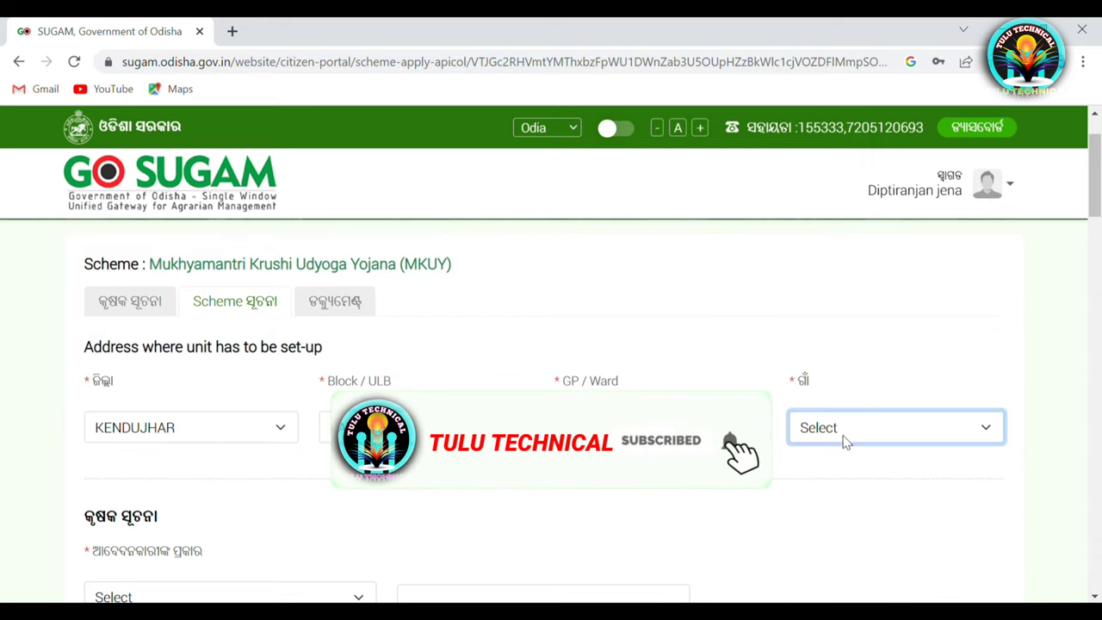
left_click(826, 491)
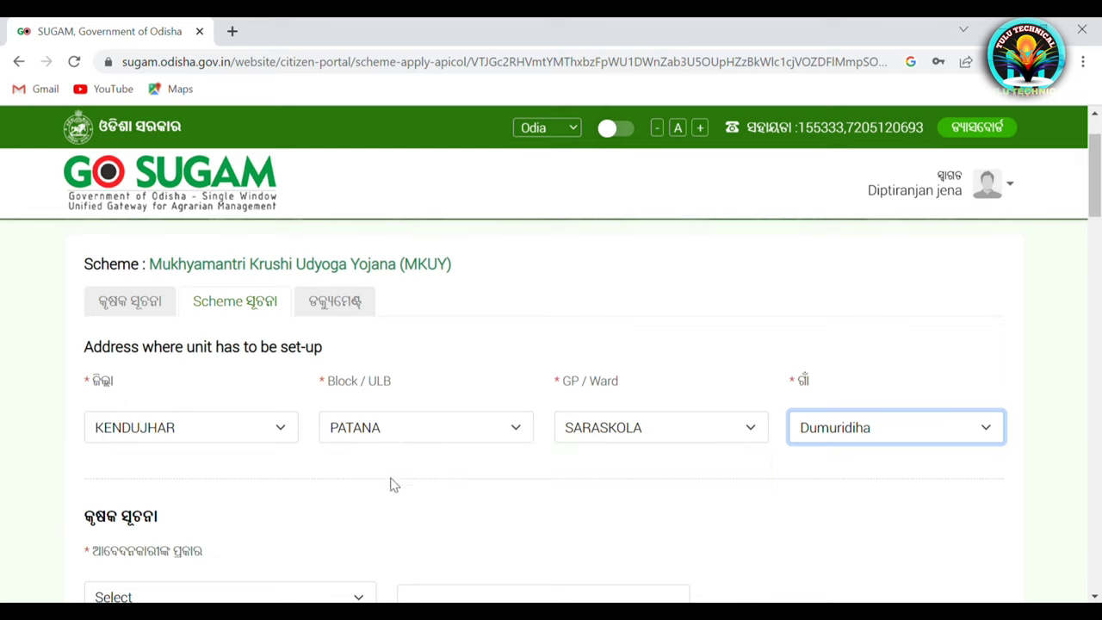
Step: Set the applicant type to Enterprise
scroll(470, 499, "down", 3)
scroll(469, 499, "down", 1)
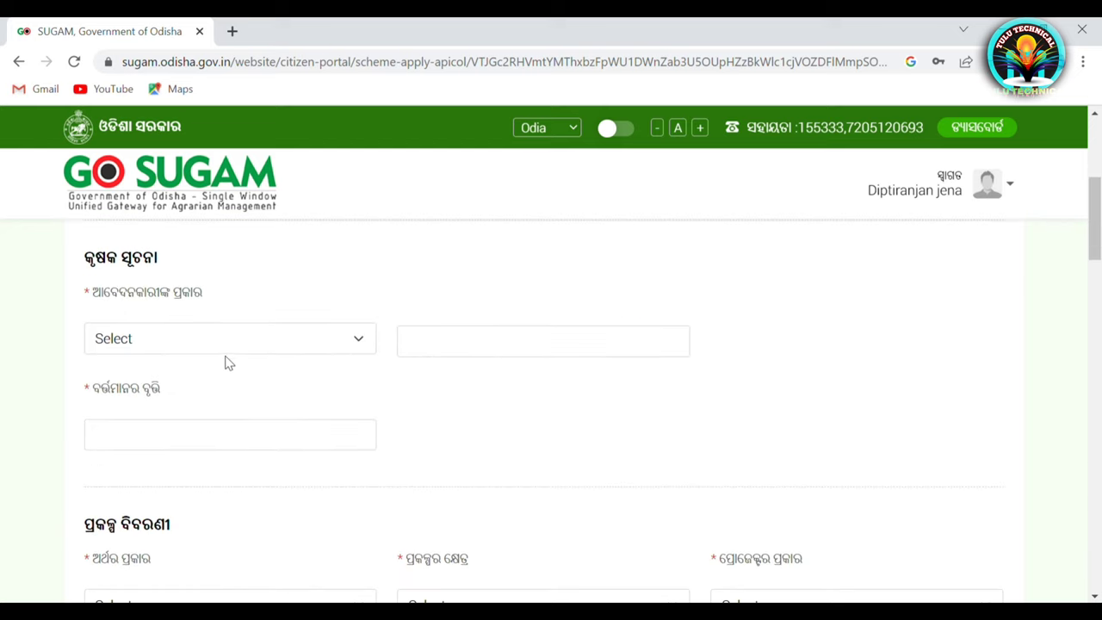
left_click(228, 344)
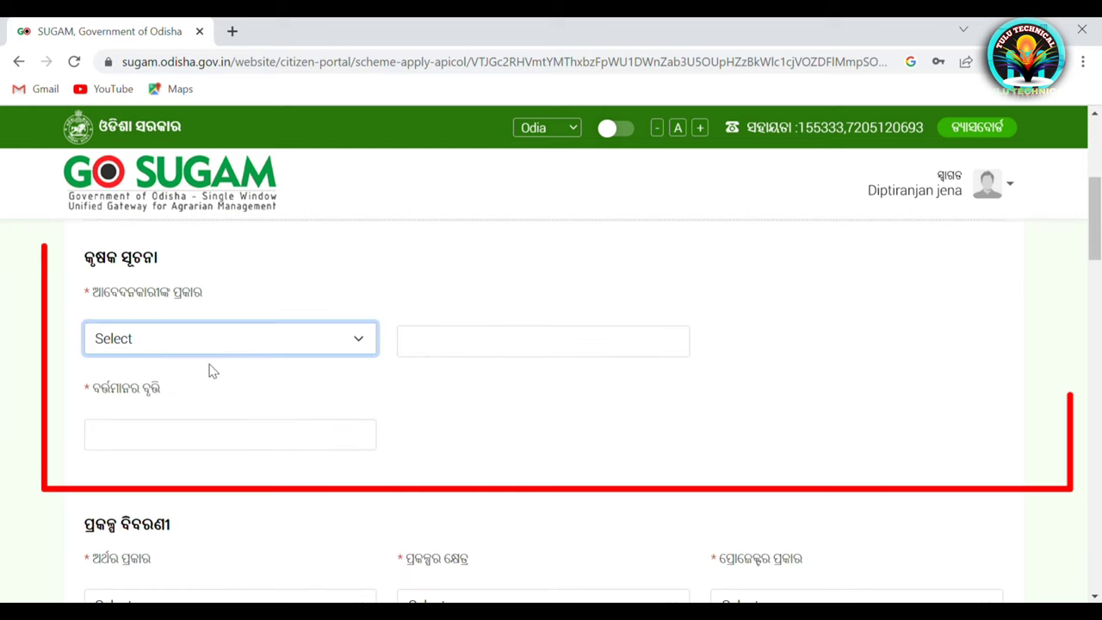
left_click(176, 405)
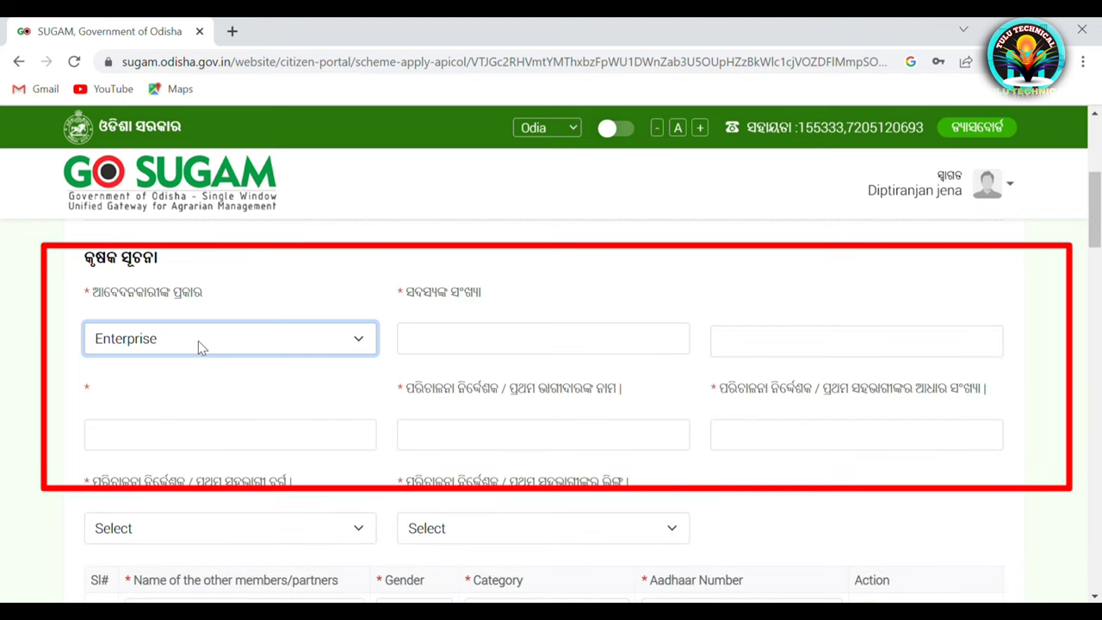
Step: Change the applicant type to Individual and move into the current occupation field
key("Up")
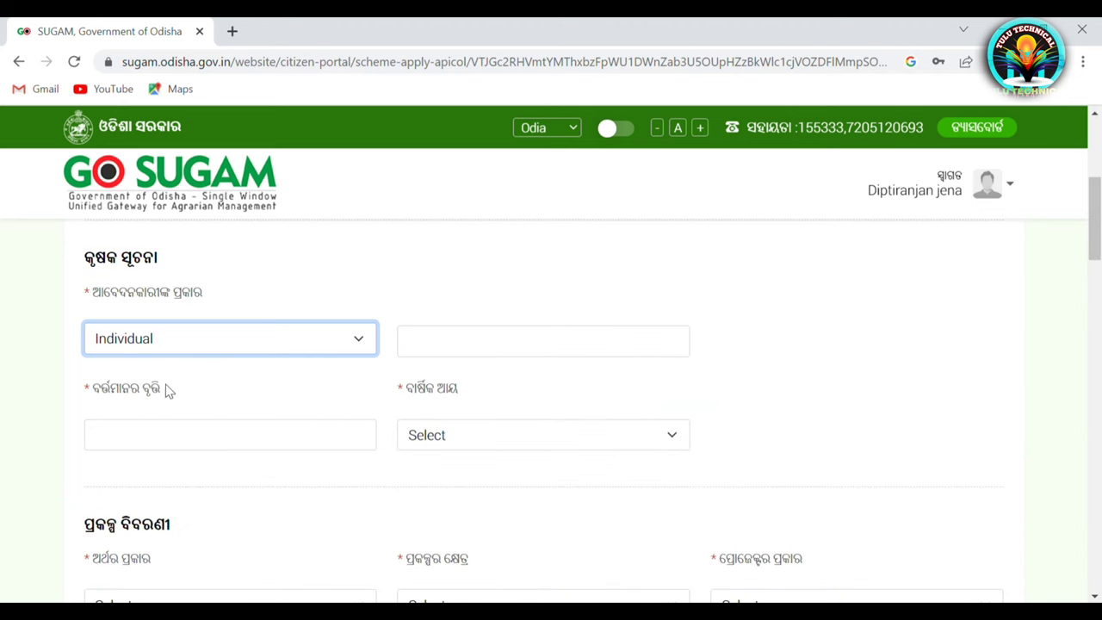
key("Up")
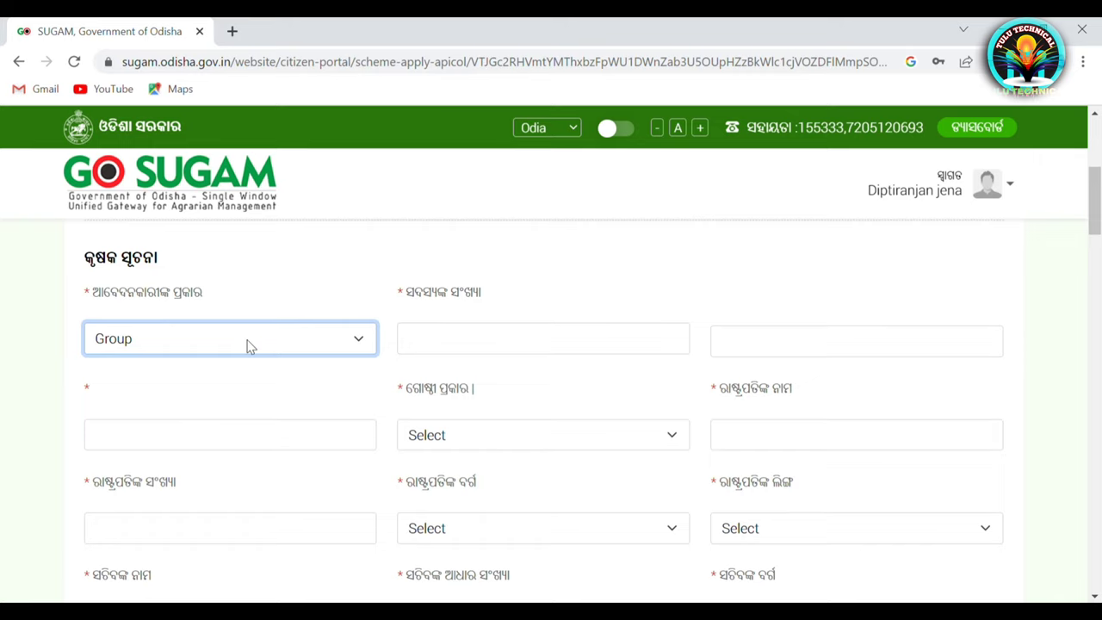
key("Down")
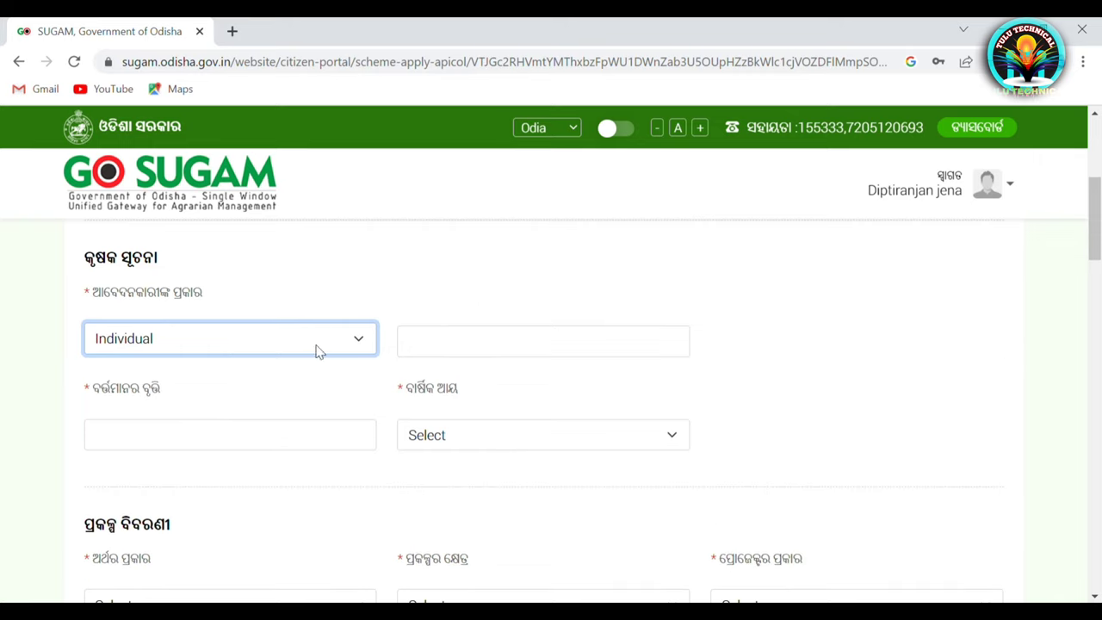
left_click(513, 350)
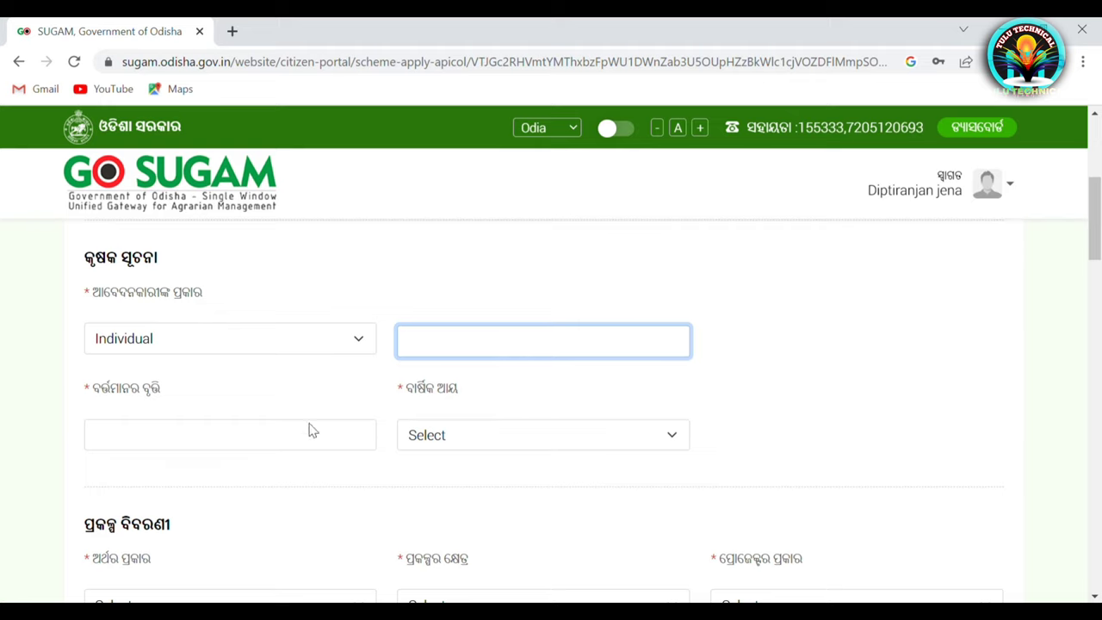
left_click(190, 441)
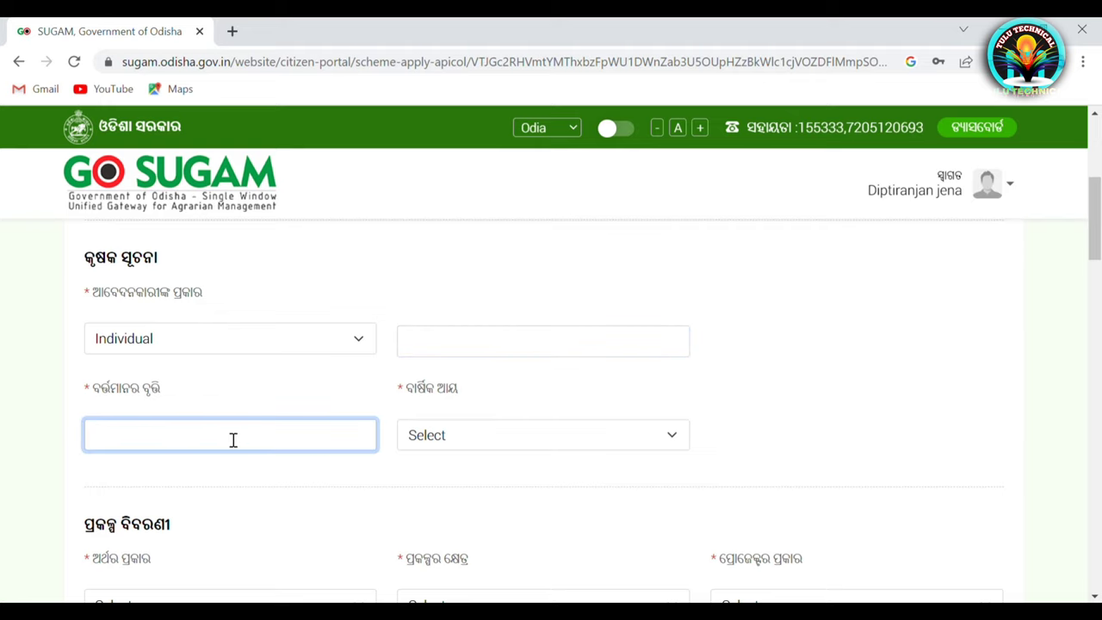
Step: Set annual income to Less than 1 Lakh per annum
scroll(241, 438, "down", 1)
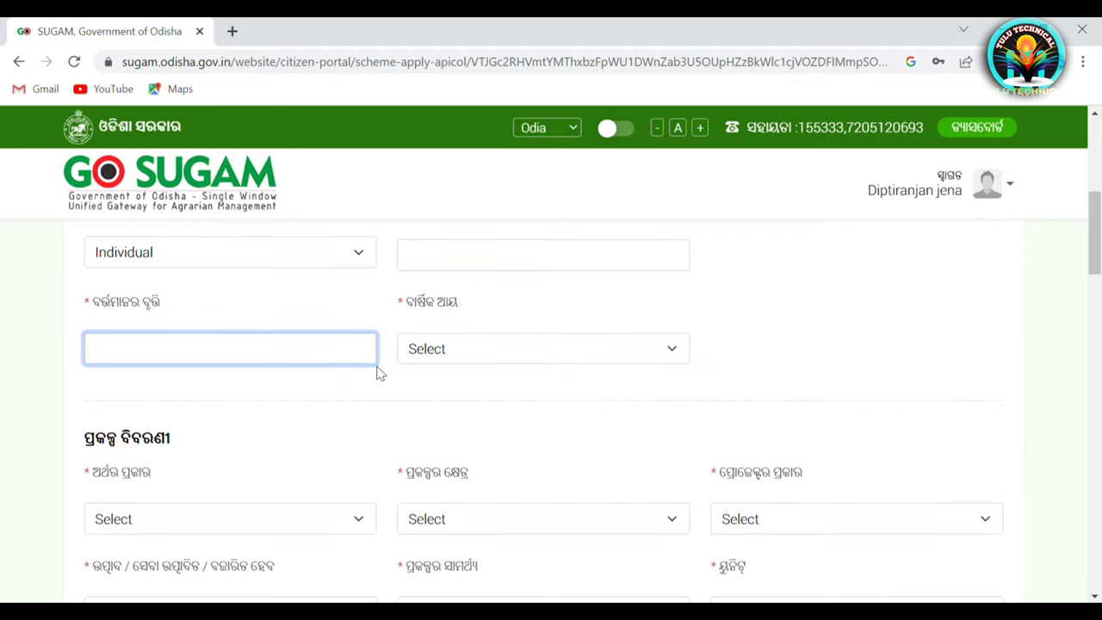
left_click(485, 349)
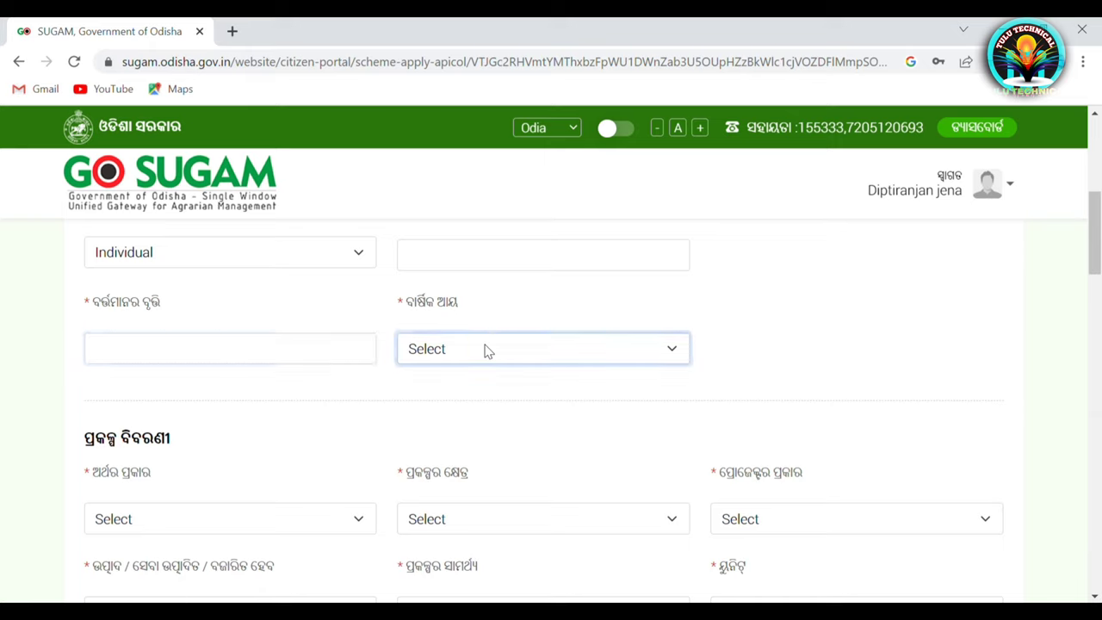
left_click(467, 394)
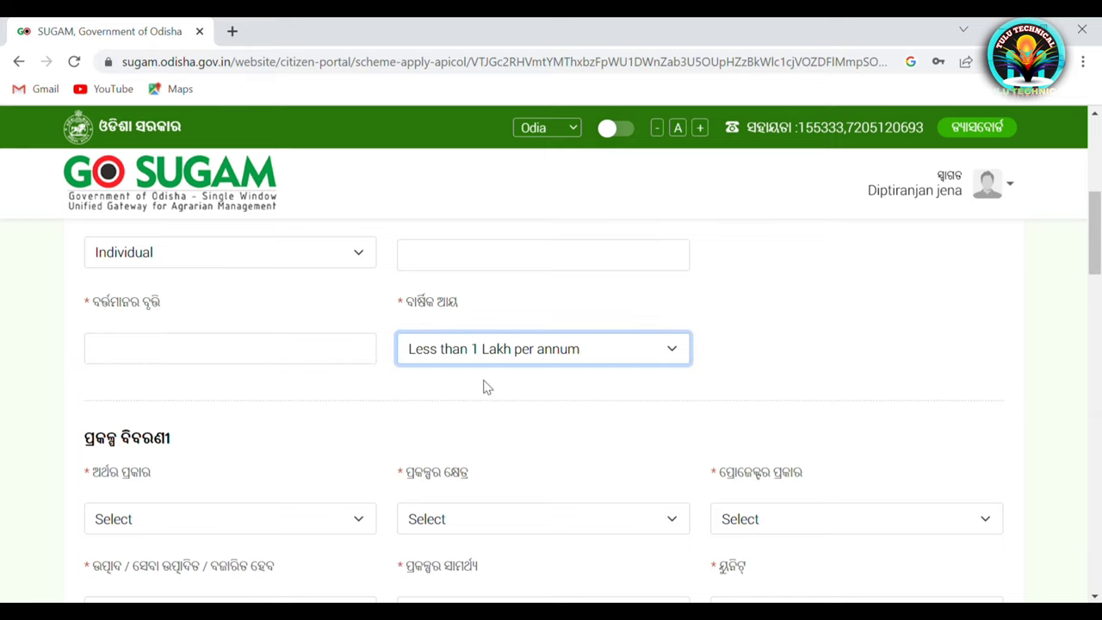
scroll(603, 420, "down", 2)
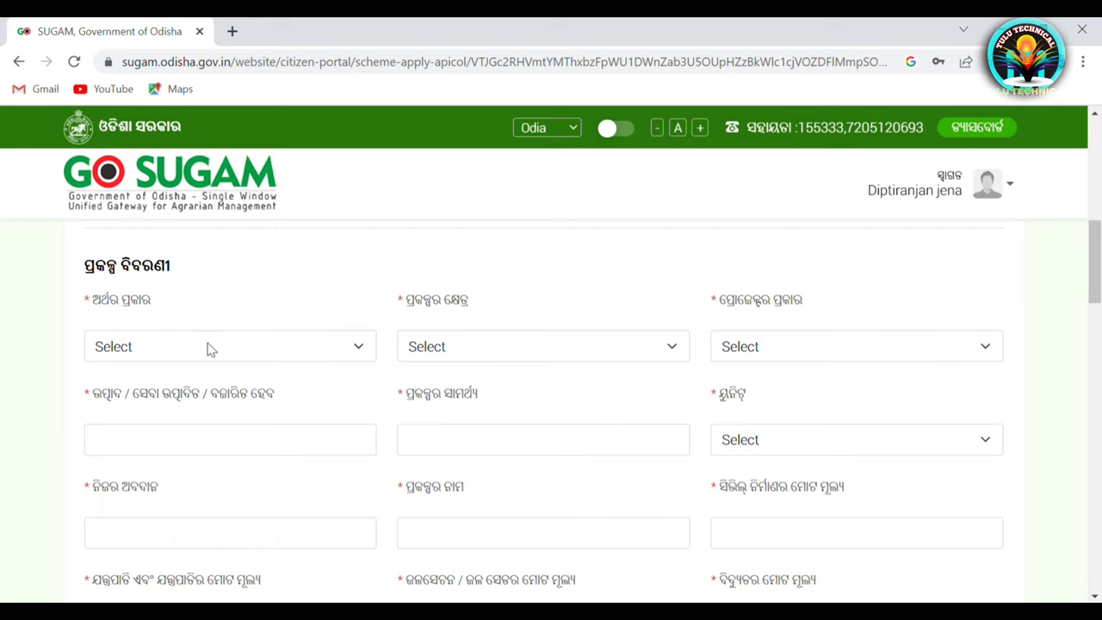
Step: Set the project finance type to Self instead of Bank Loan
left_click(223, 347)
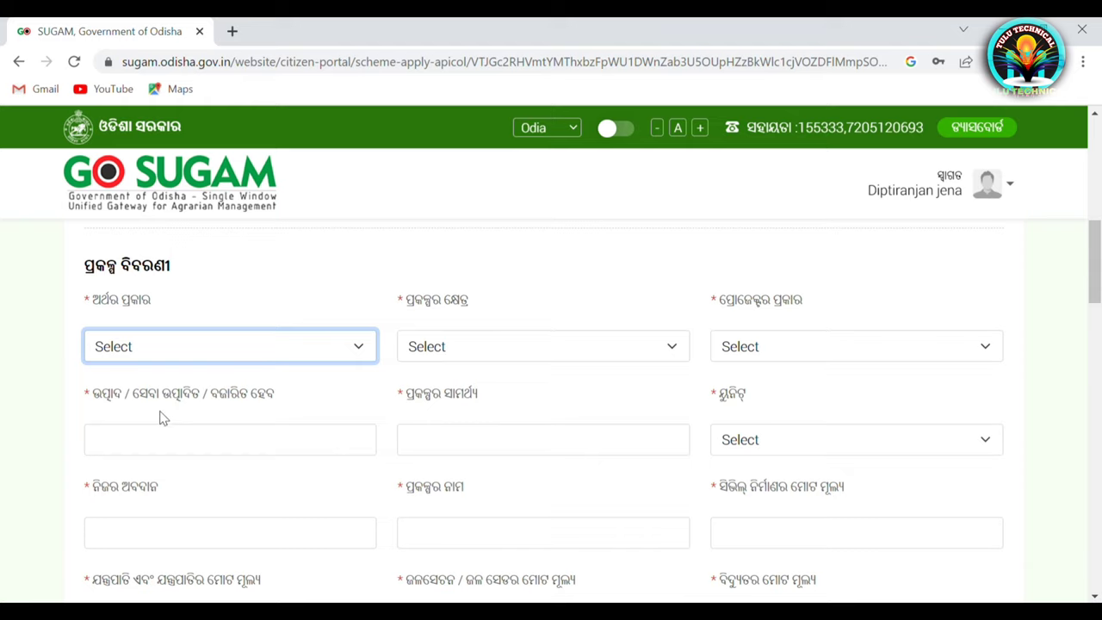
left_click(219, 372)
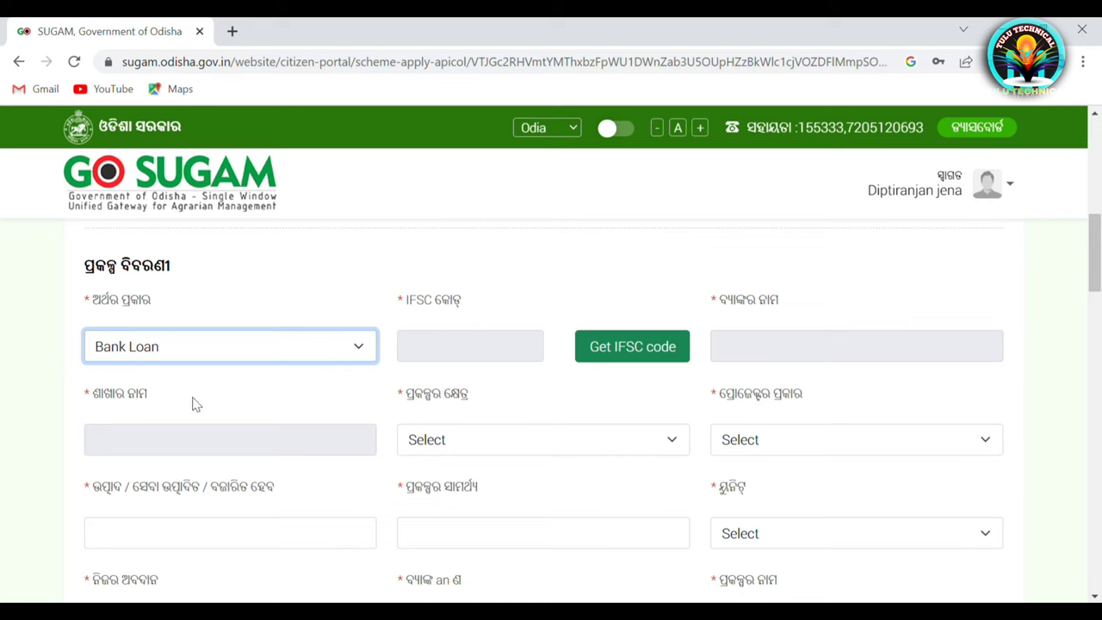
key("Down")
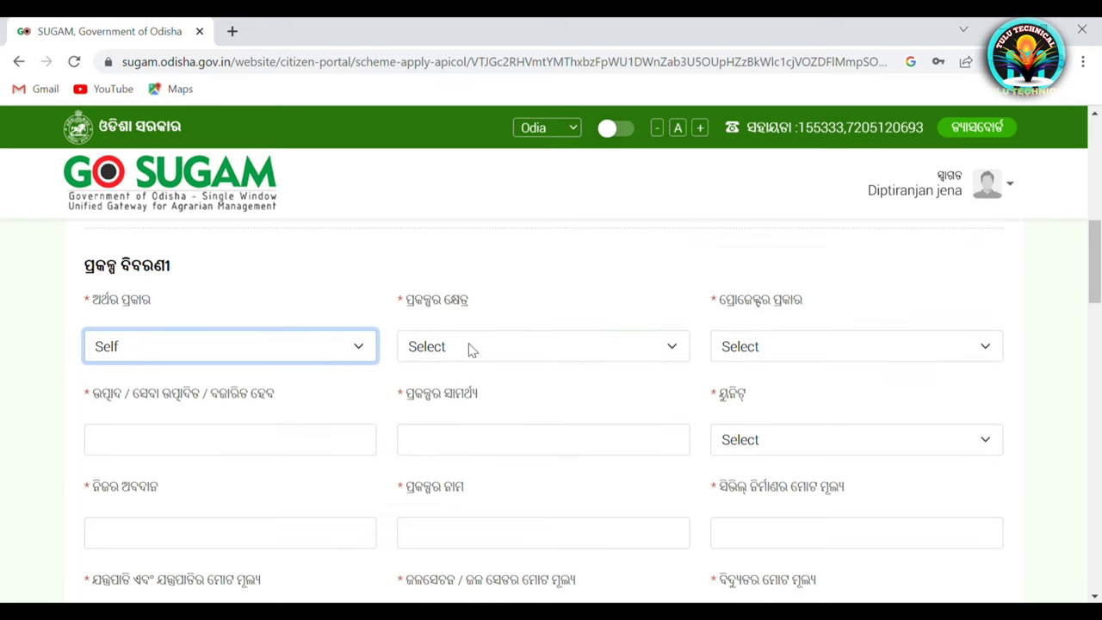
left_click(469, 347)
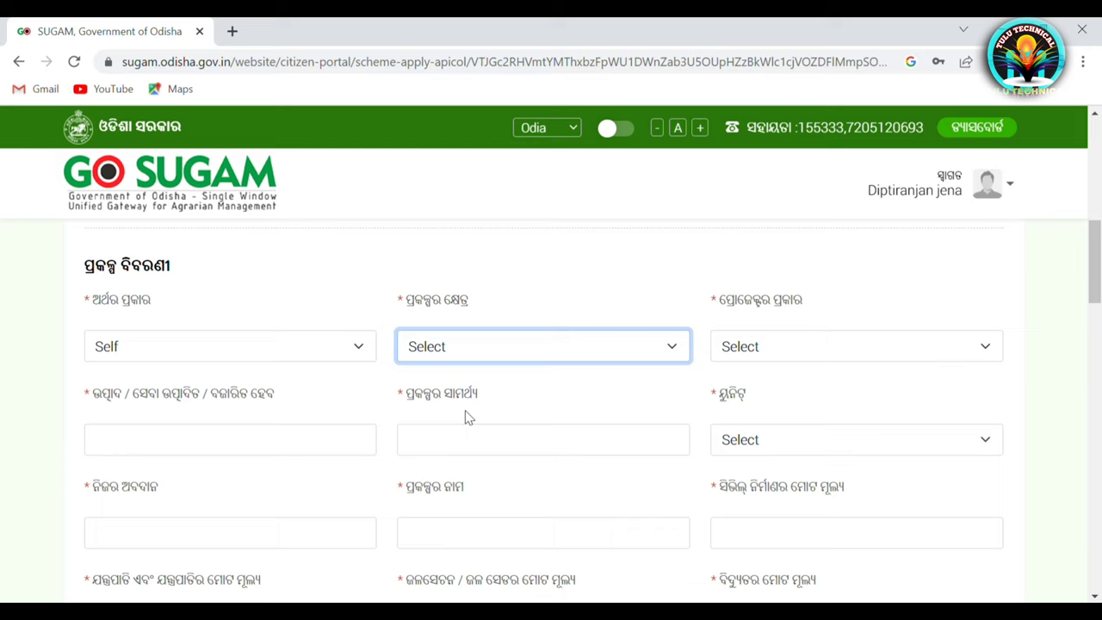
Step: Choose AH&VS Sector and set the project type to Commercial Sheep/Goat Farming
left_click(456, 455)
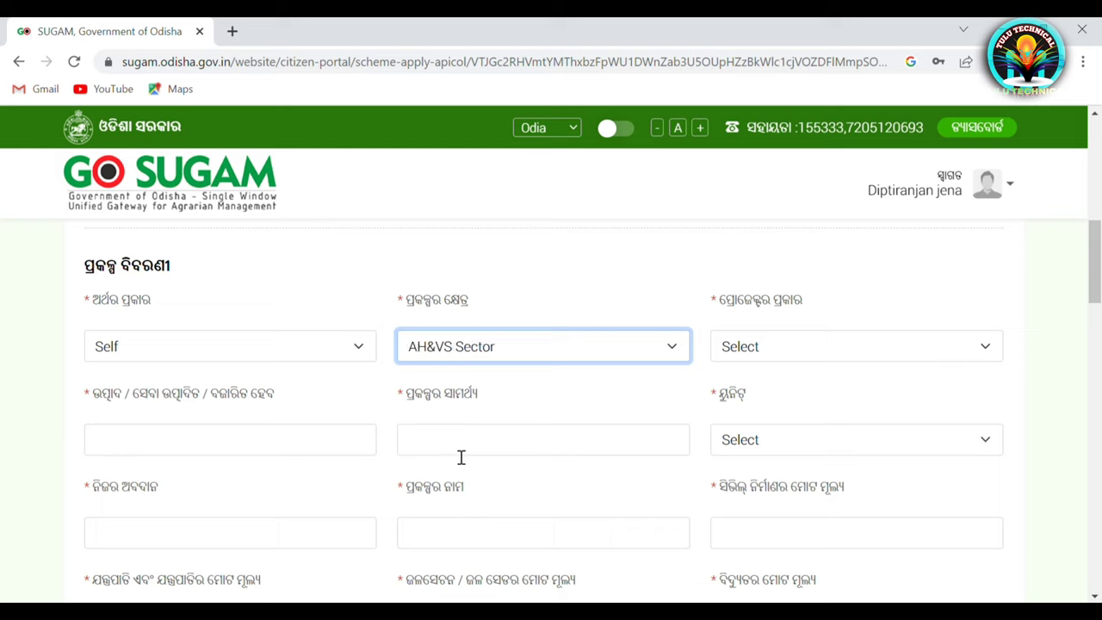
left_click(772, 346)
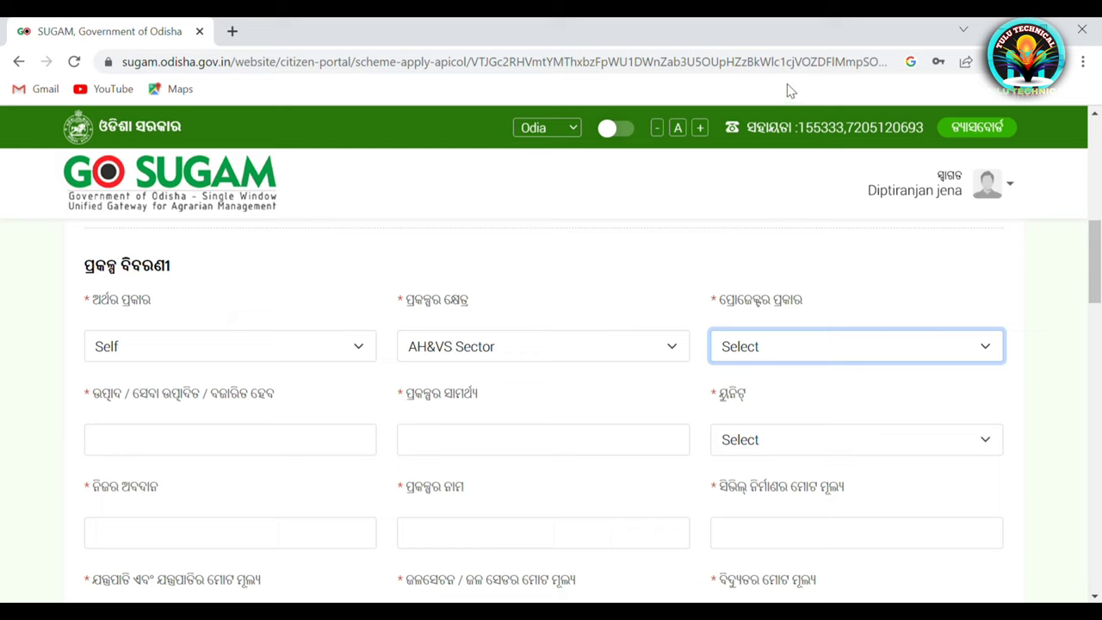
left_click(831, 90)
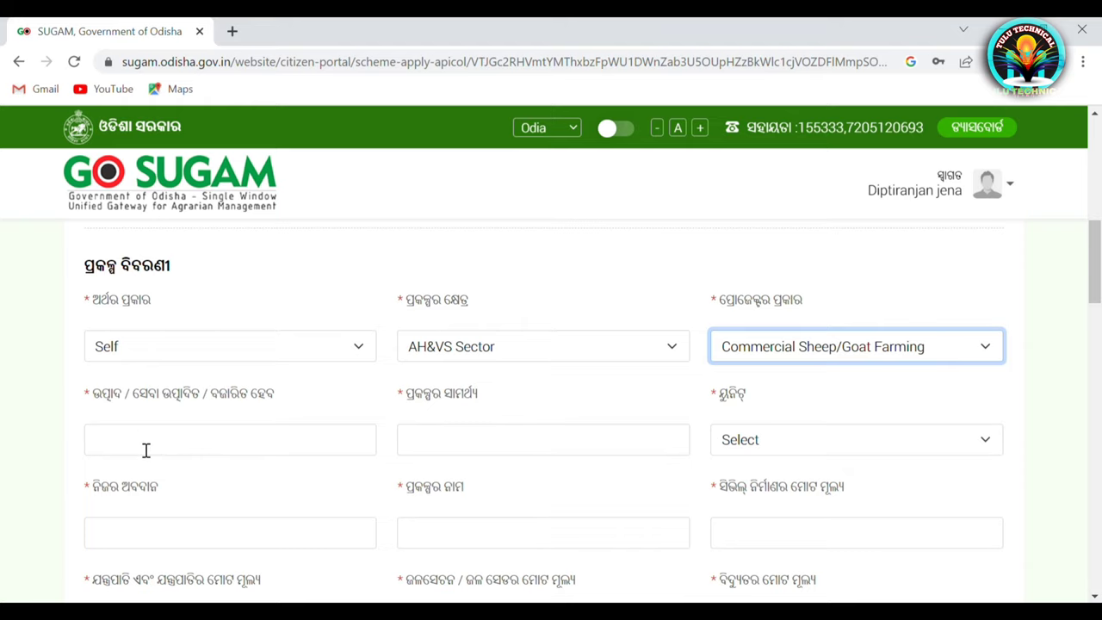
scroll(146, 450, "down", 1)
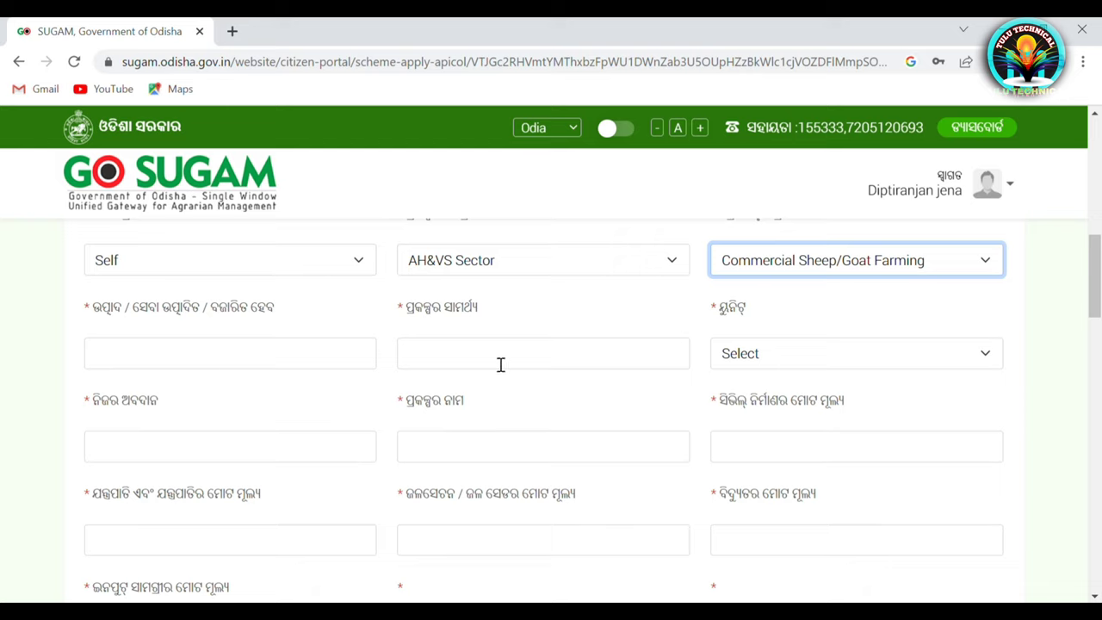
Step: Set the project unit to Number and move on to the project name field
left_click(768, 358)
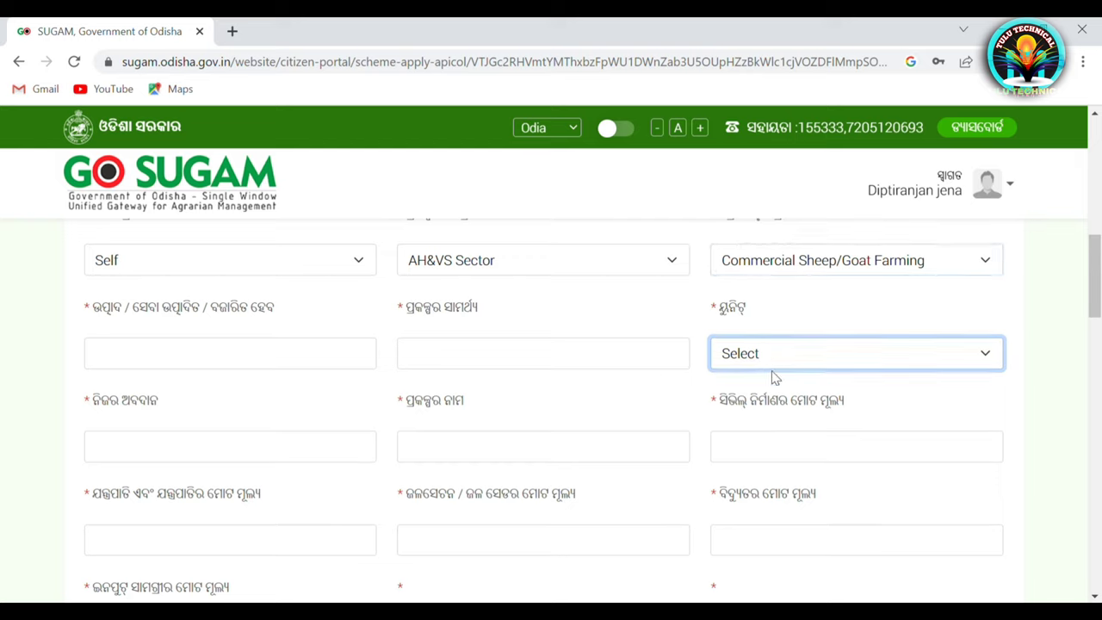
left_click(777, 414)
key("Down")
key("Down")
key("Up")
left_click(251, 459)
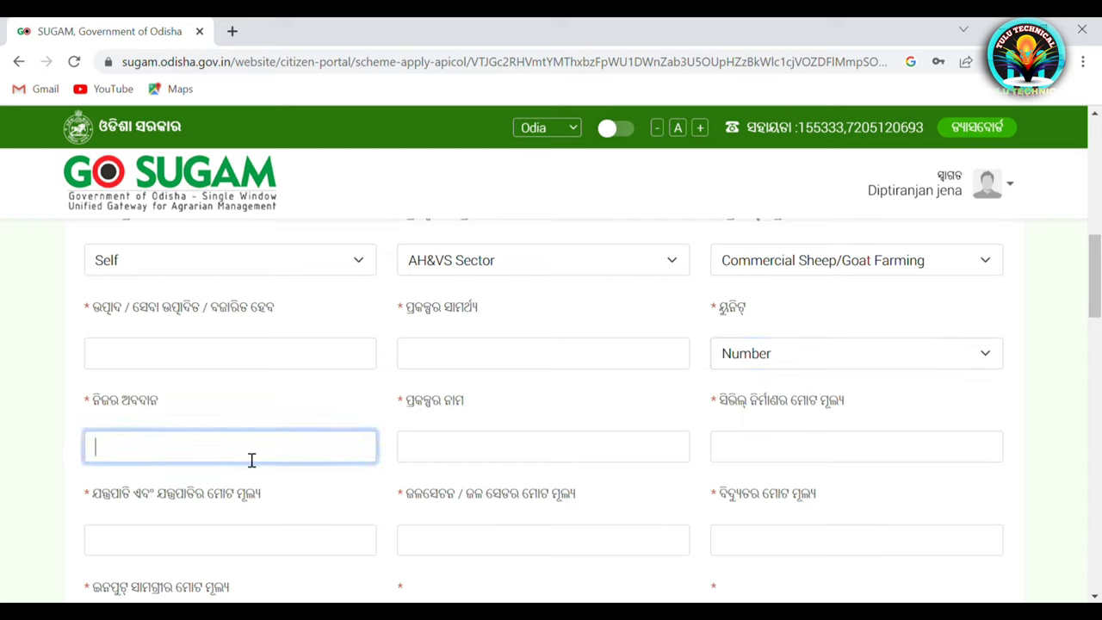
left_click(487, 469)
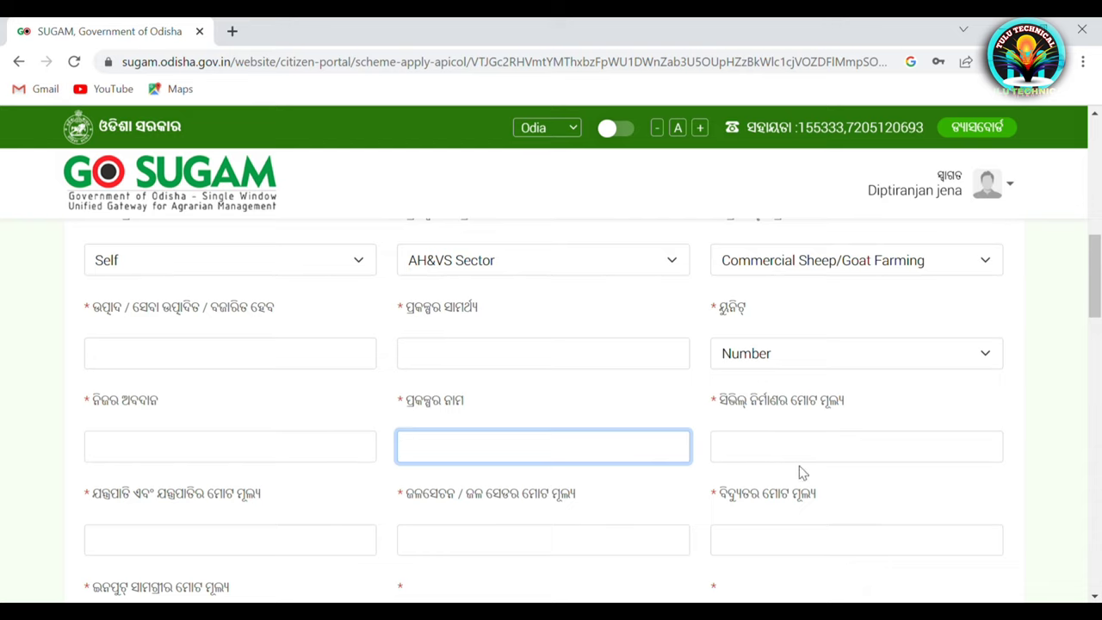
scroll(788, 451, "down", 1)
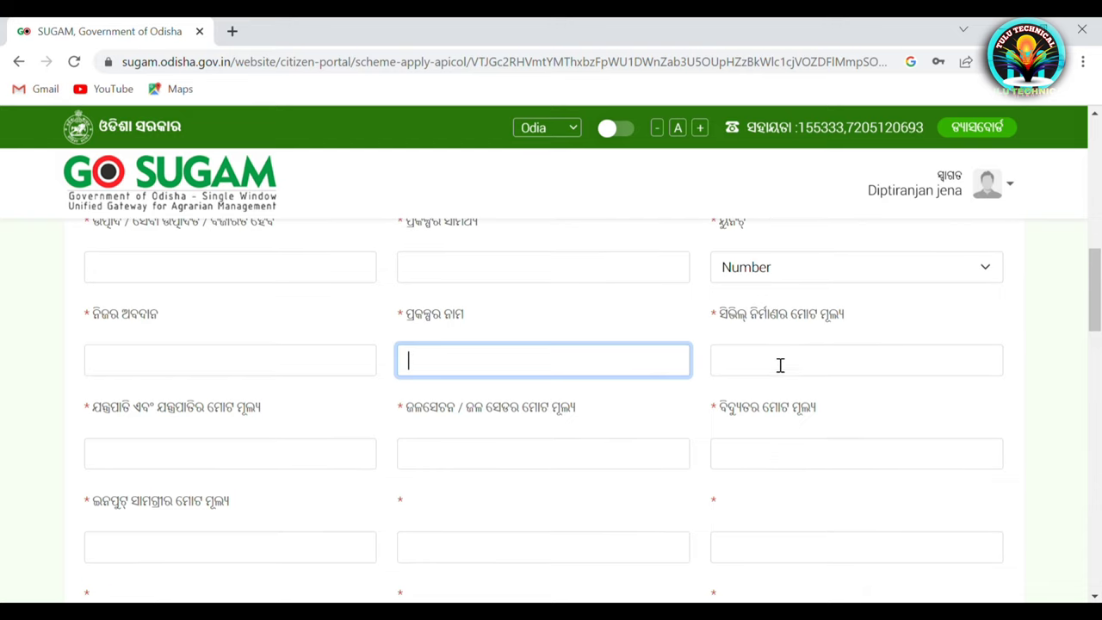
left_click(778, 368)
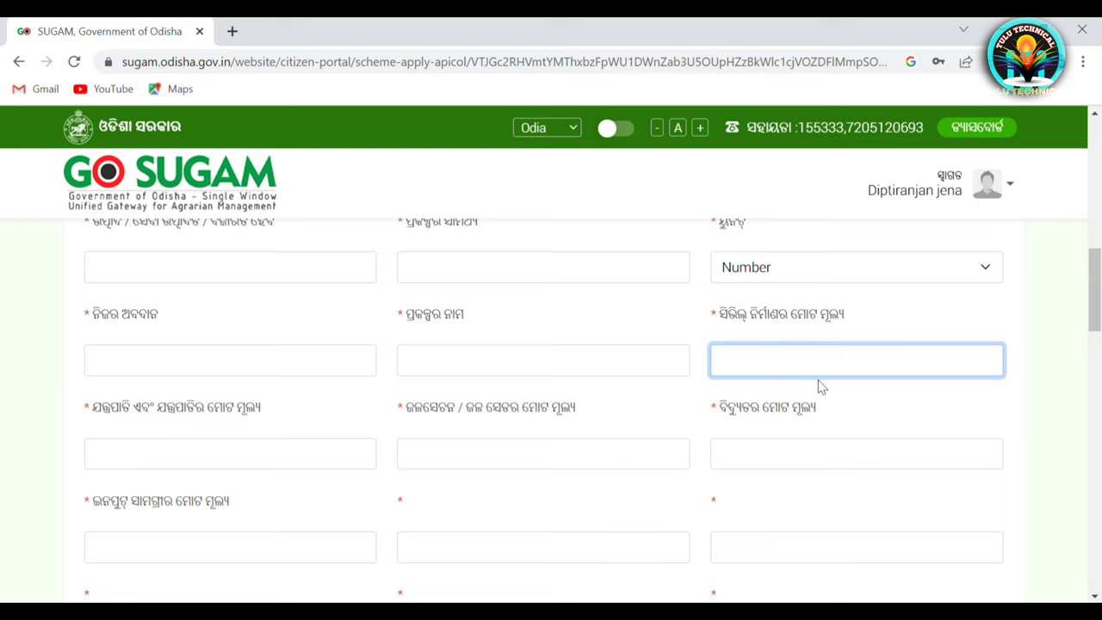
left_click(206, 466)
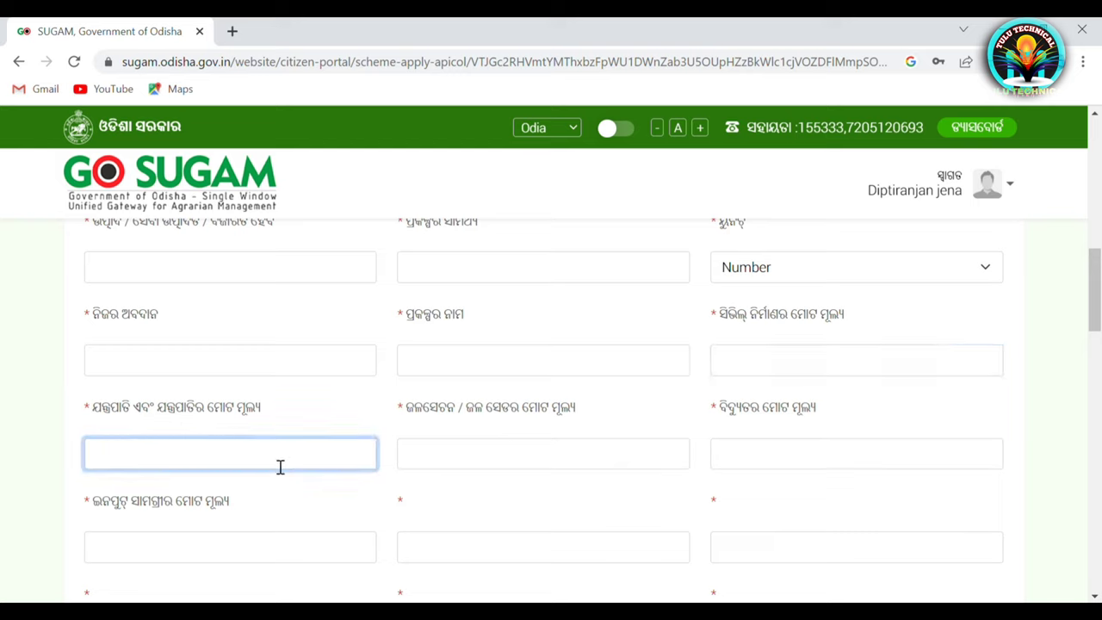
left_click(508, 467)
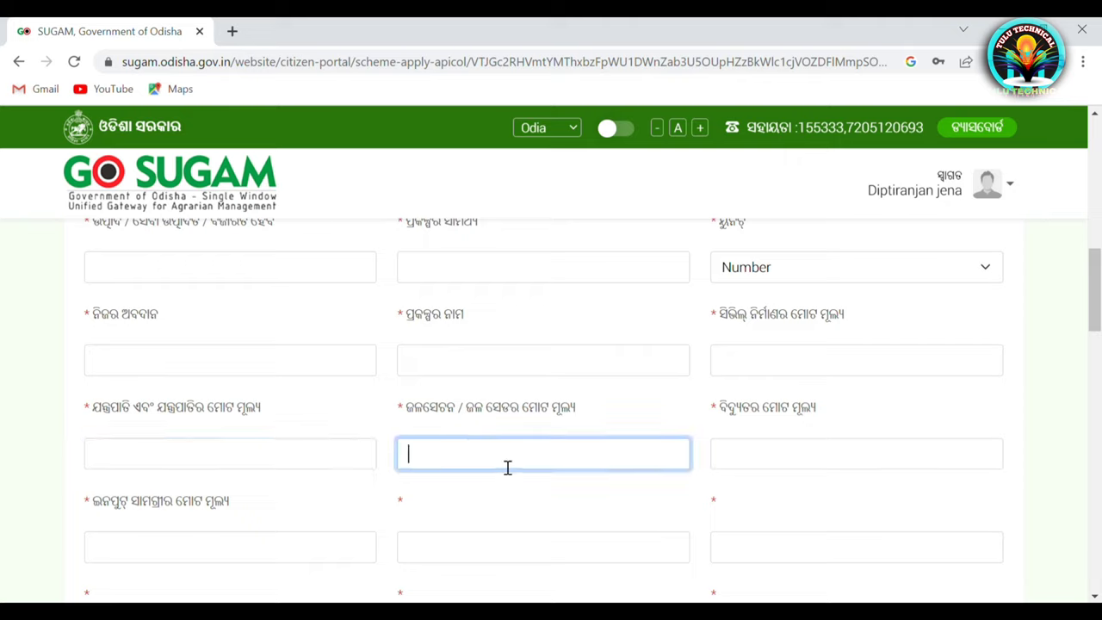
left_click(786, 464)
scroll(452, 450, "down", 2)
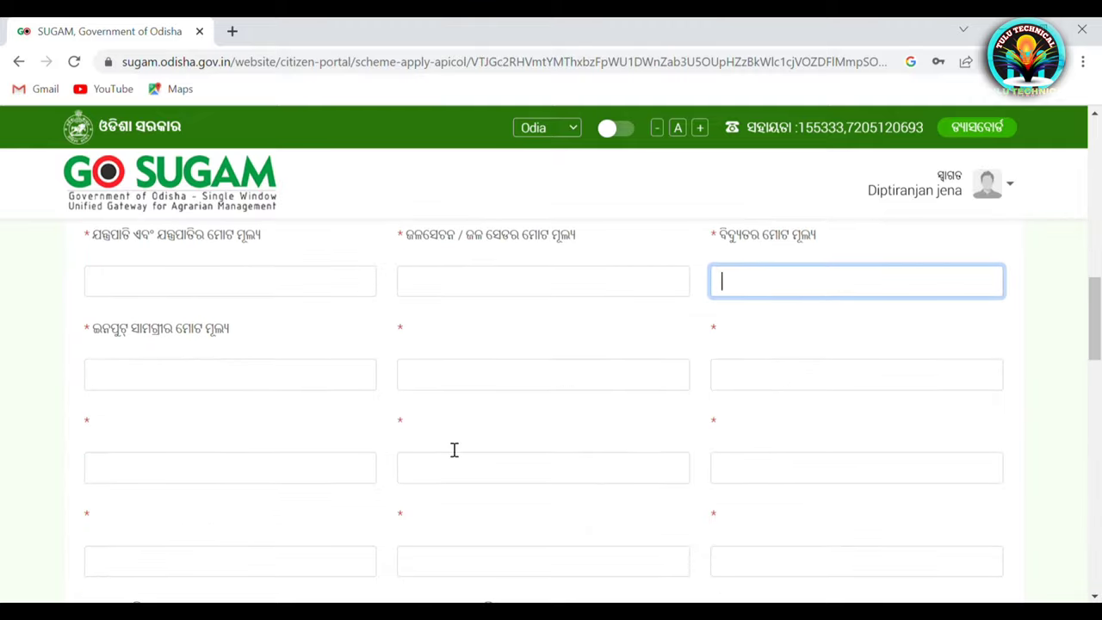
left_click(165, 379)
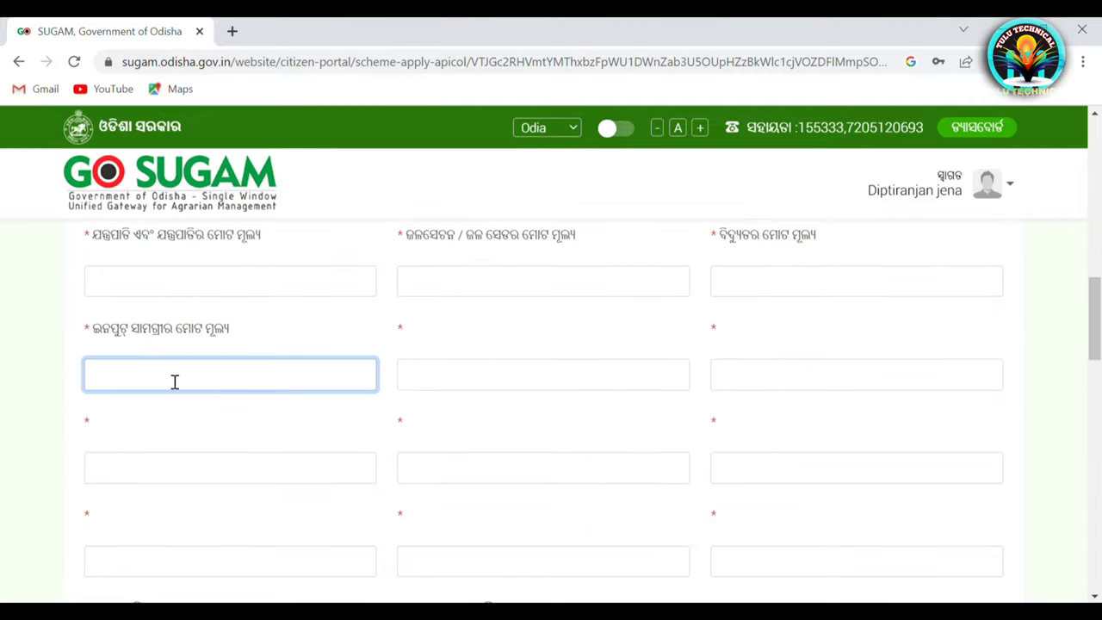
left_click(472, 390)
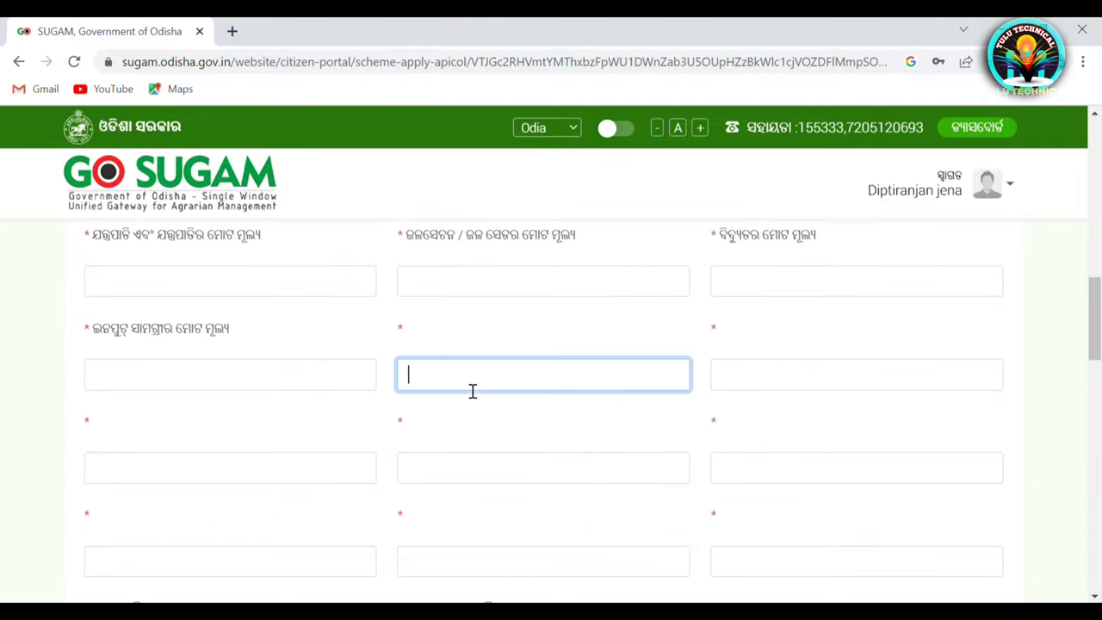
left_click(840, 386)
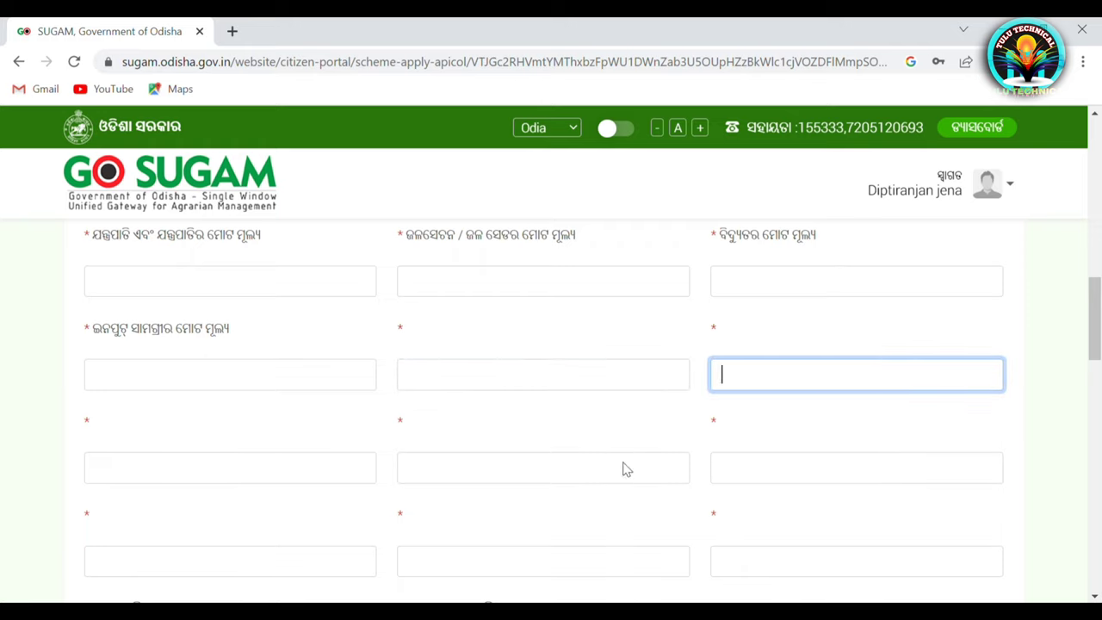
left_click(249, 477)
left_click(507, 482)
left_click(755, 474)
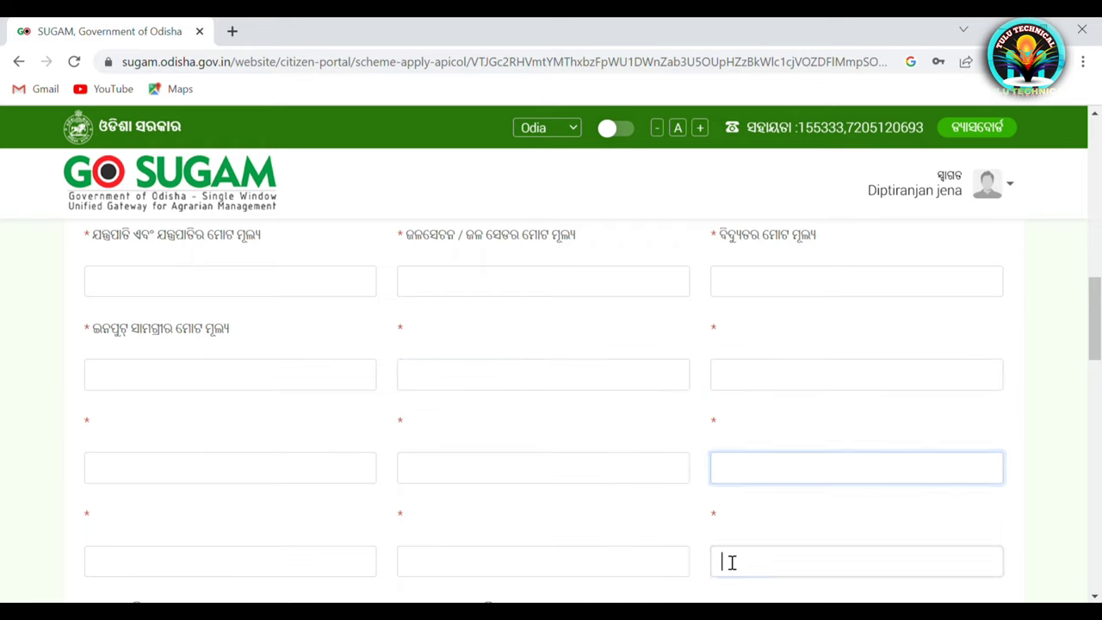
left_click(729, 561)
scroll(480, 484, "down", 2)
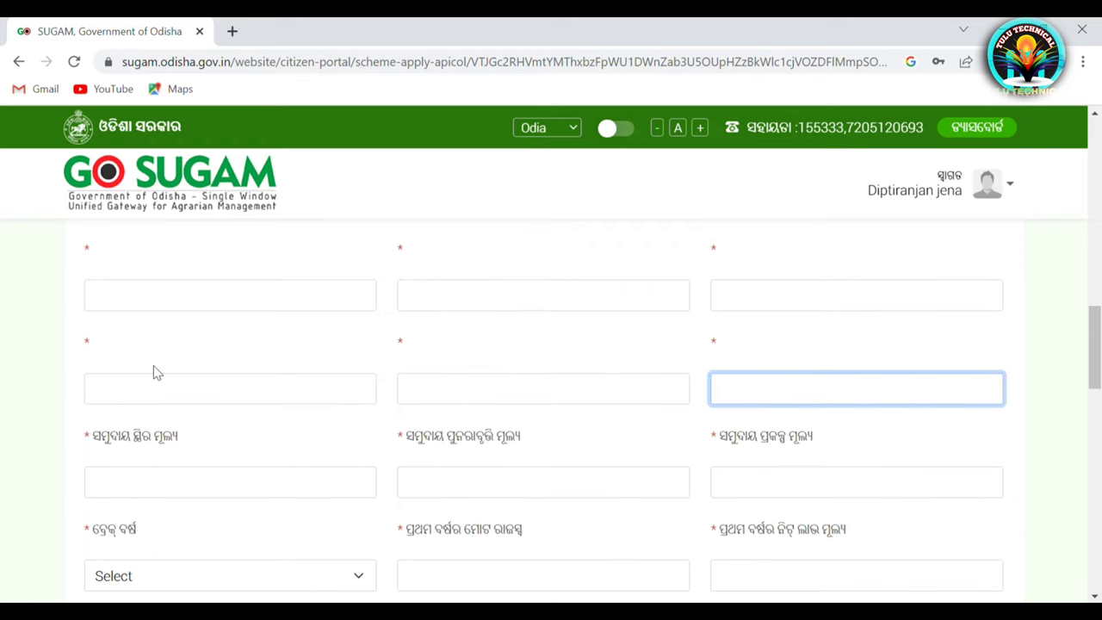
Step: Step through the cost row and the total fixed, recurring and project cost fields
left_click(143, 400)
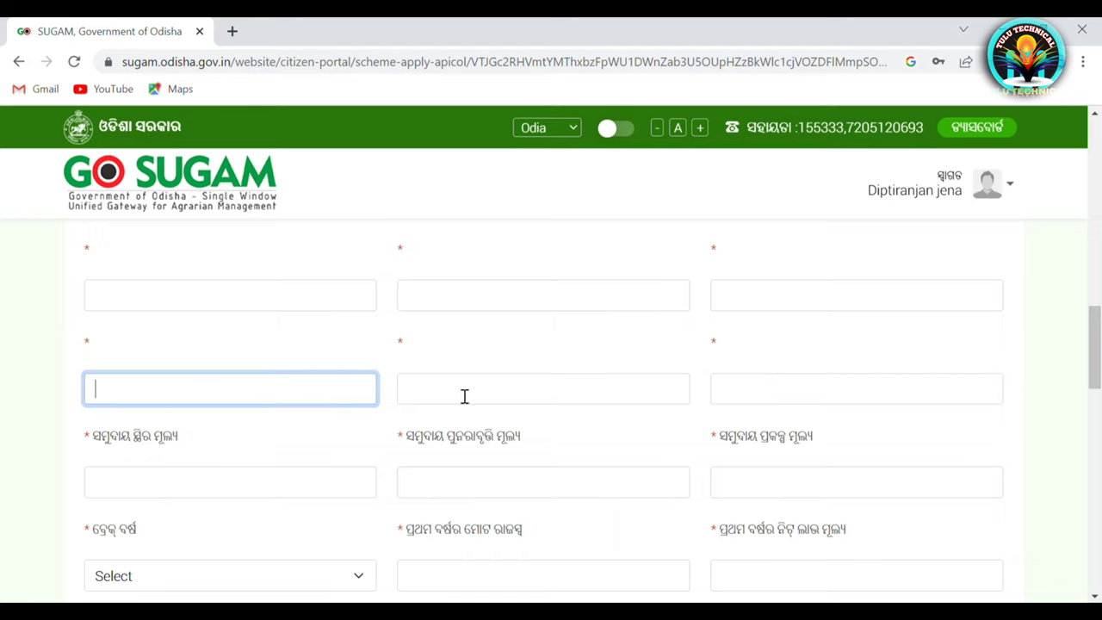
left_click(472, 395)
scroll(220, 494, "down", 1)
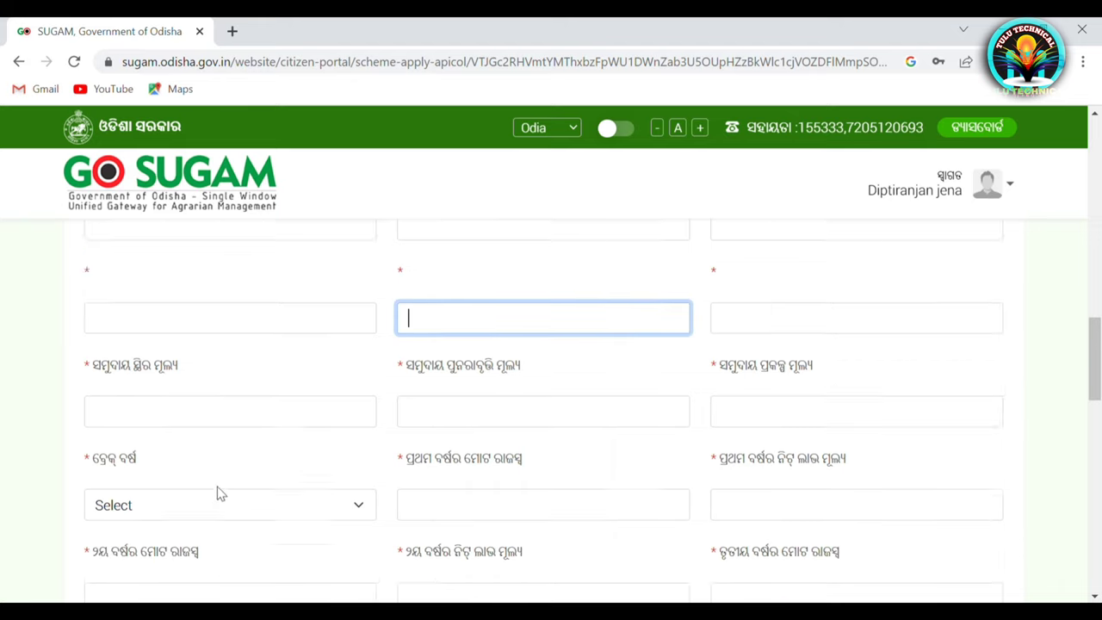
left_click(186, 406)
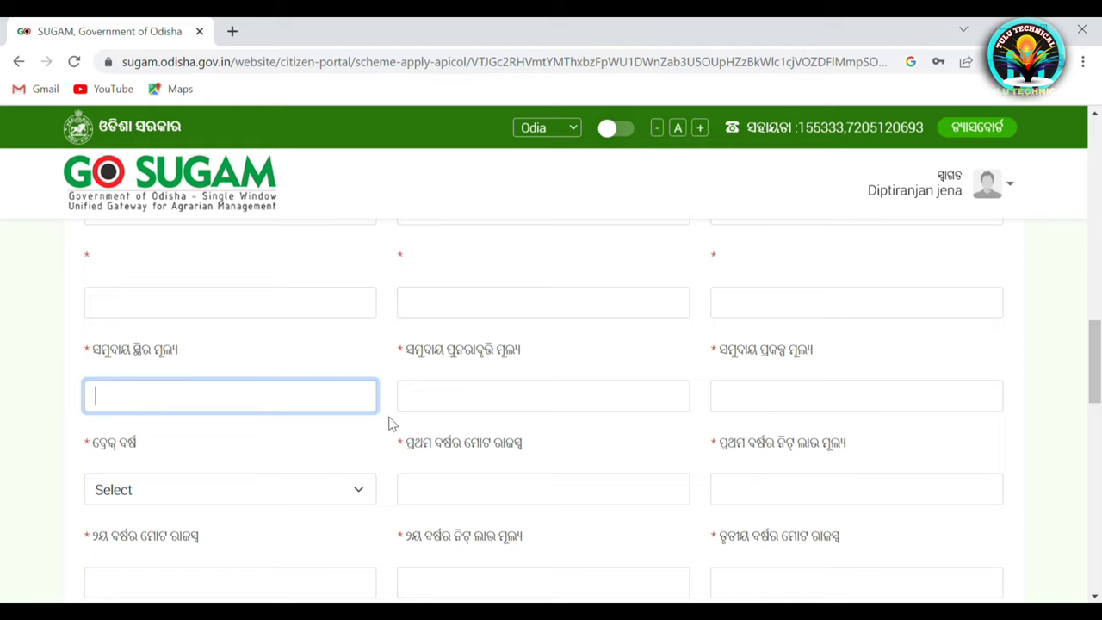
left_click(497, 404)
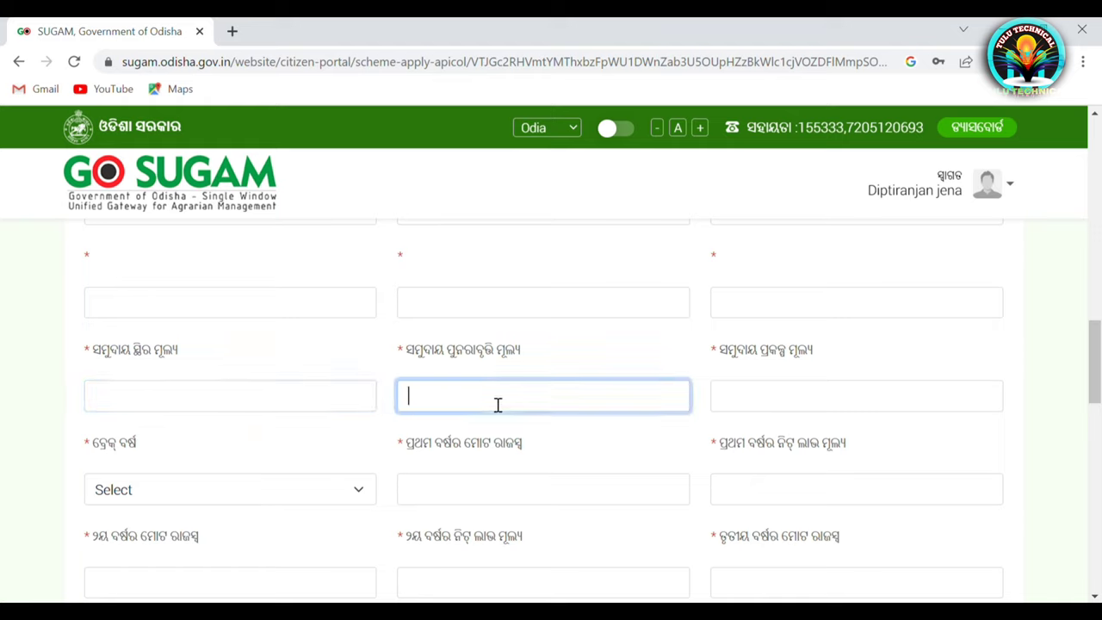
left_click(780, 408)
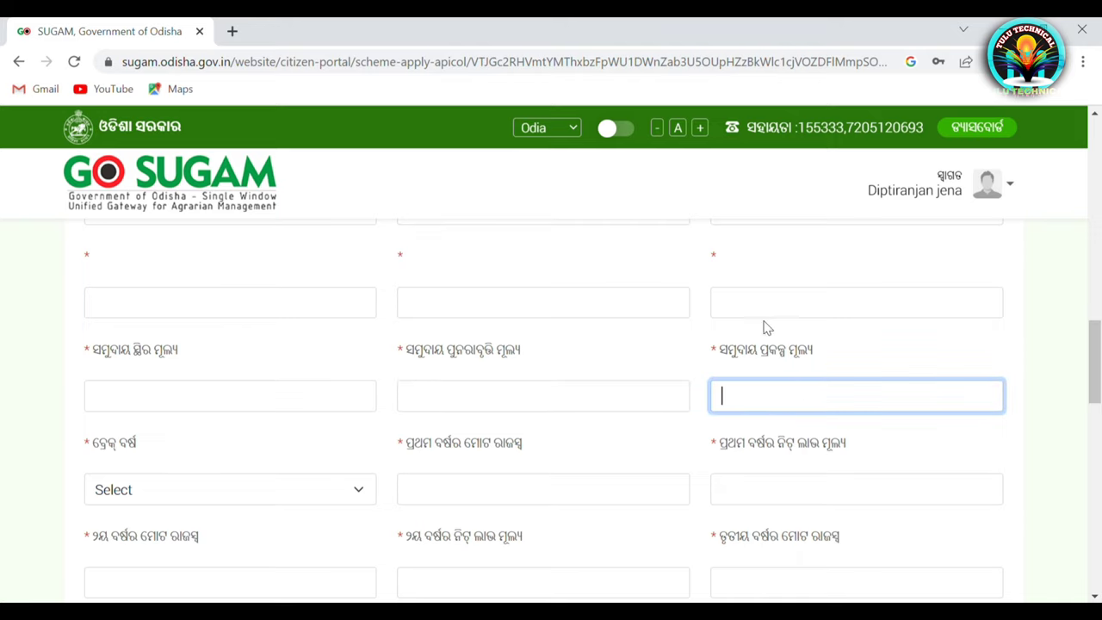
scroll(226, 473, "down", 1)
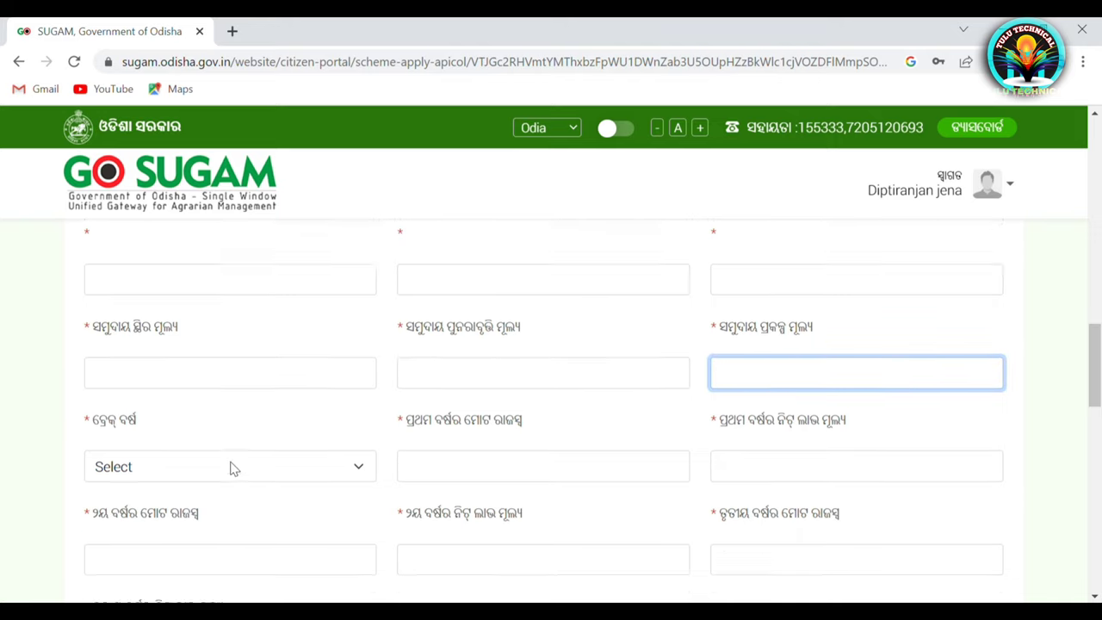
Step: Set the break-even year to 2023, then visit the first- and second-year revenue and profit fields
left_click(199, 406)
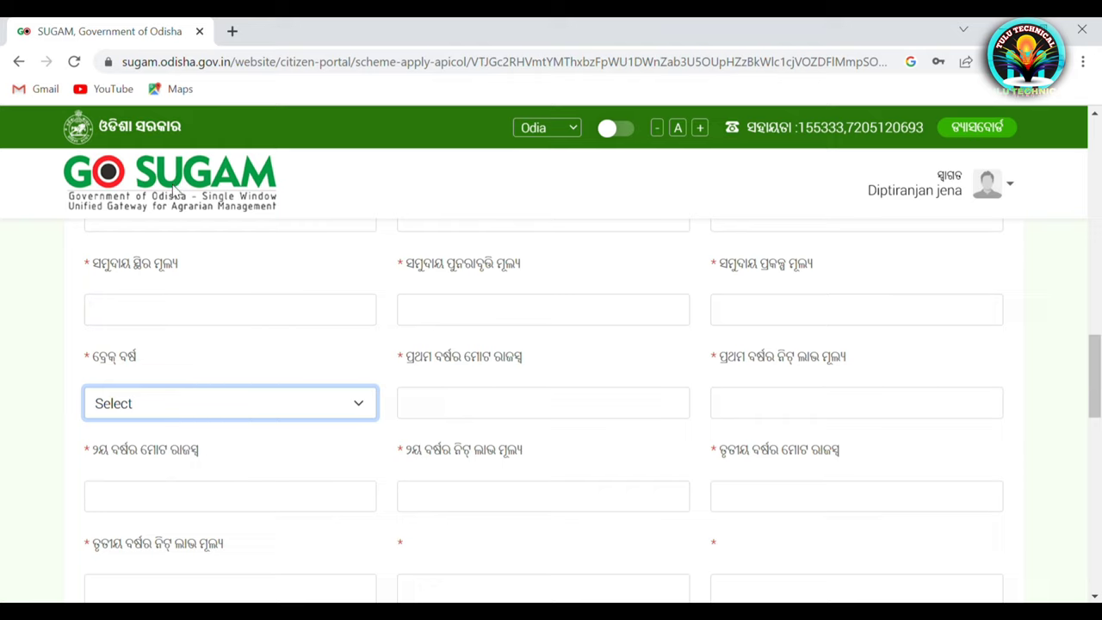
key("Down")
left_click(531, 414)
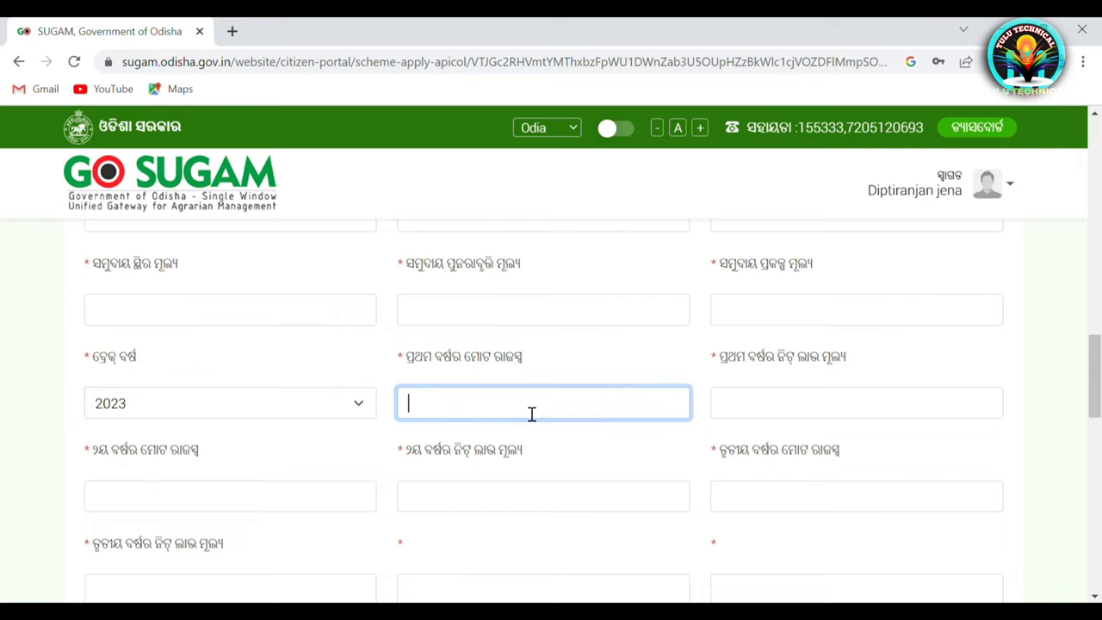
left_click(817, 409)
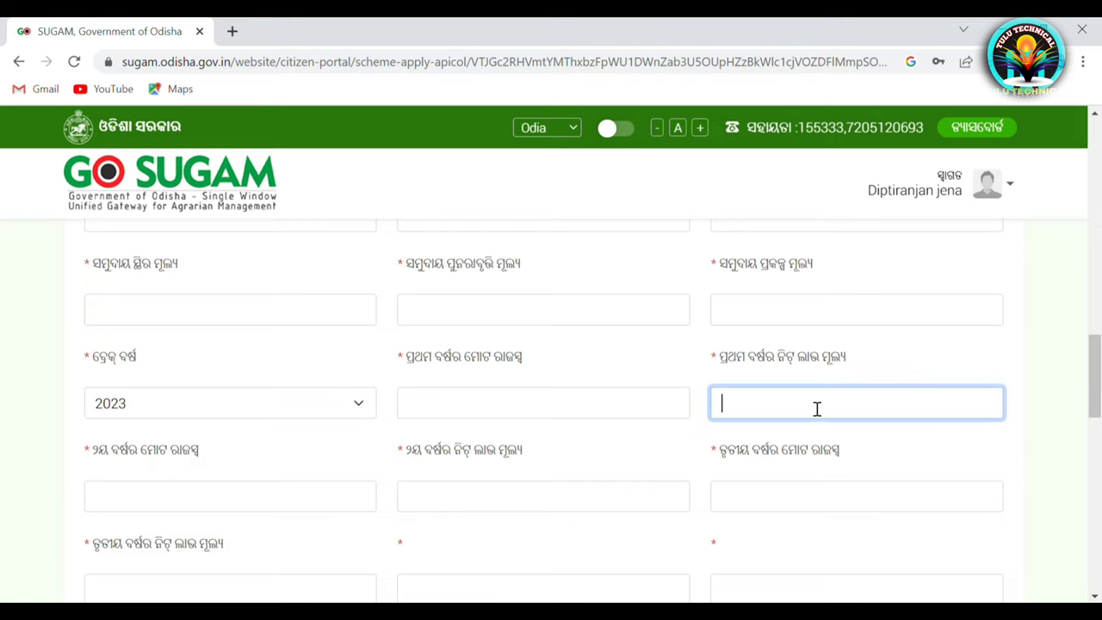
left_click(185, 511)
left_click(452, 513)
scroll(720, 492, "down", 2)
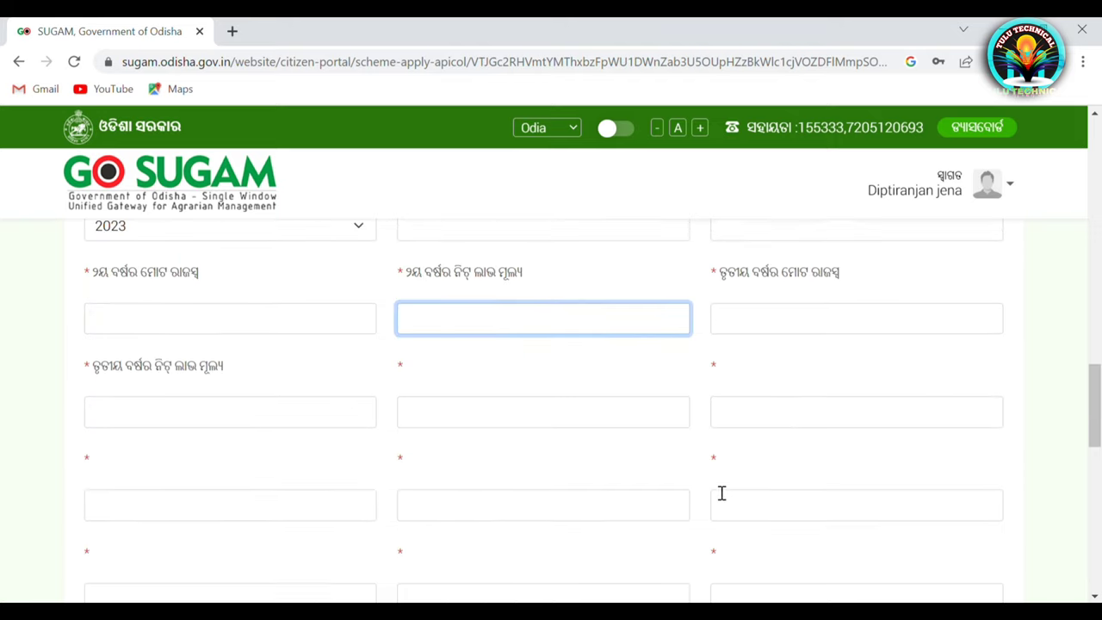
scroll(717, 490, "down", 1)
Step: Set the last project field to New
scroll(172, 343, "down", 1)
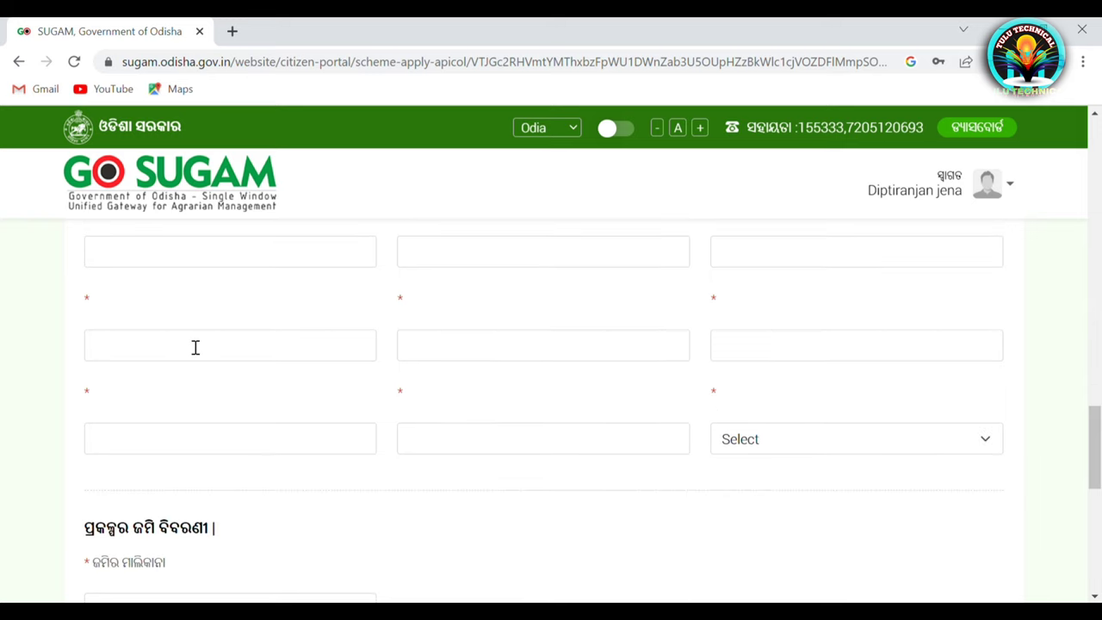
scroll(511, 391, "down", 2)
left_click(854, 268)
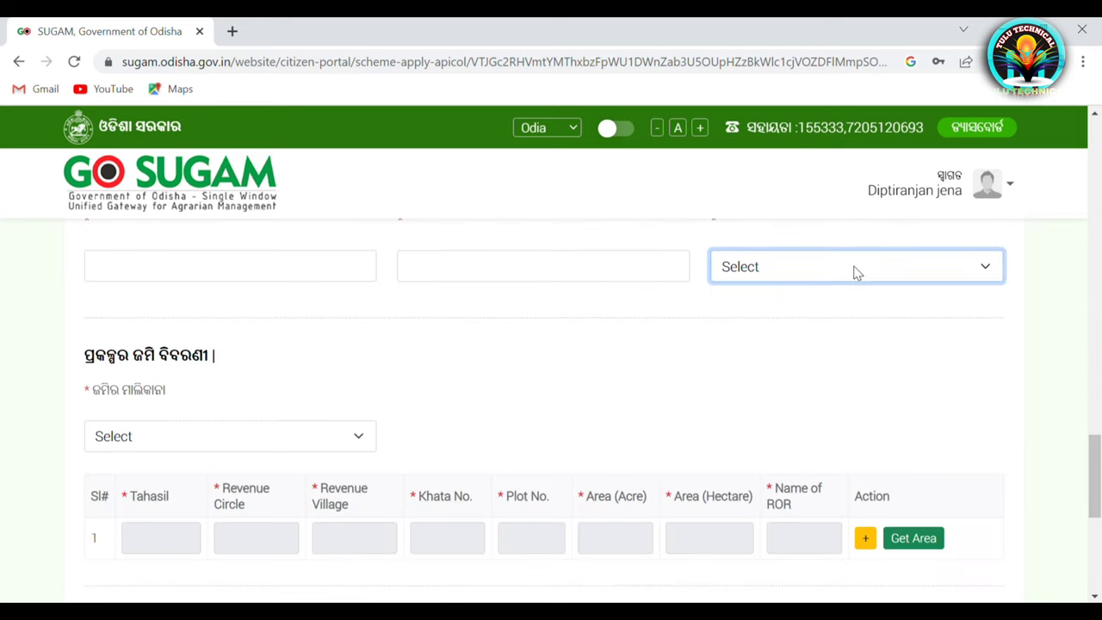
left_click(806, 309)
Step: Set land ownership to 'Stands in the name of entrepreneur/Spouse' instead of Leased/ Rented
scroll(177, 413, "down", 1)
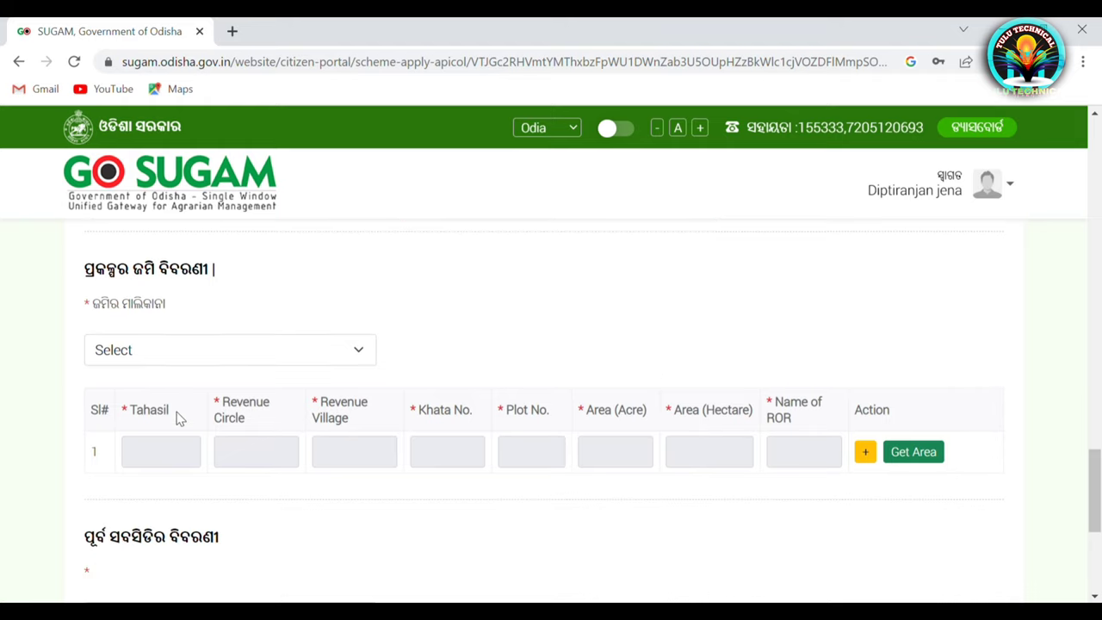
left_click(178, 349)
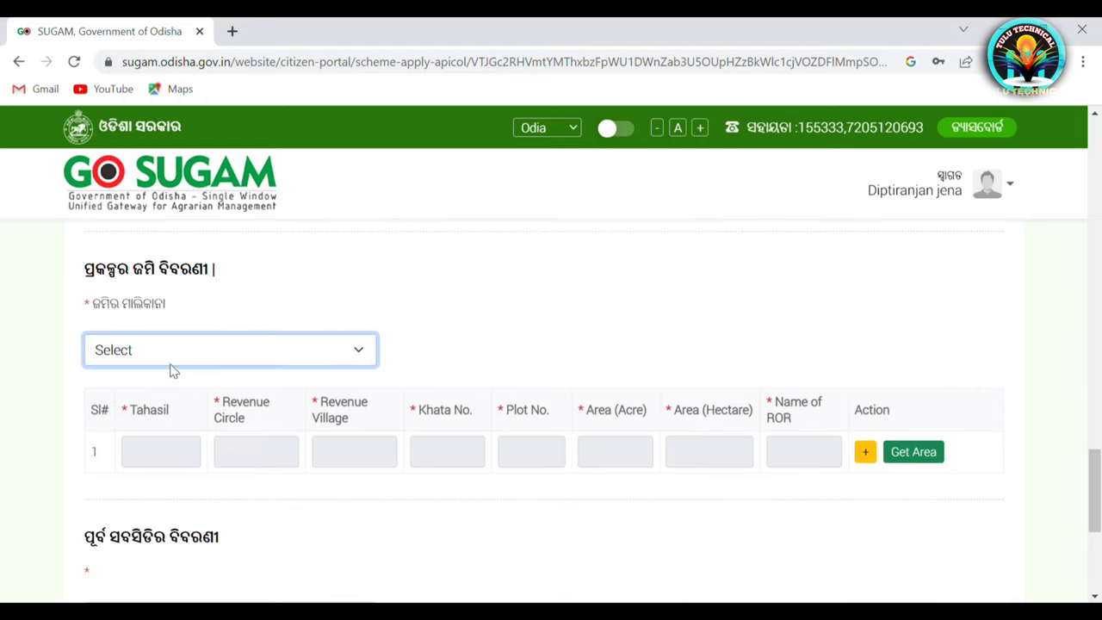
left_click(160, 418)
left_click(169, 401)
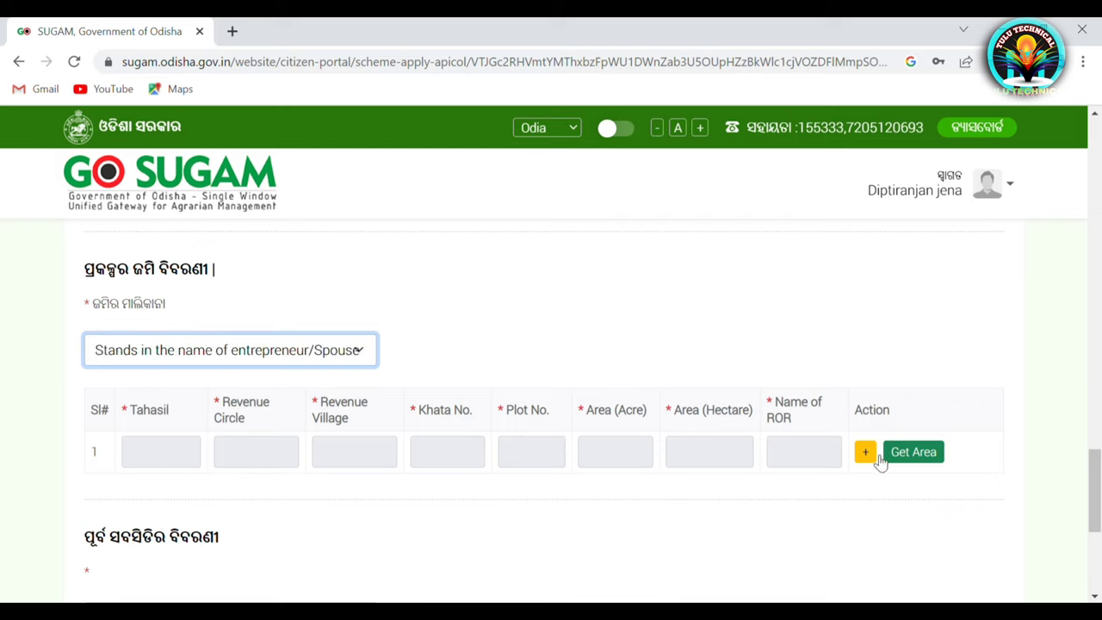
Step: In the Bhulekh lookup, choose tahasil and revenue circle ବଡବିଲ and village ହାୟାରପୁର ମୁ:ନଂ:10
left_click(914, 453)
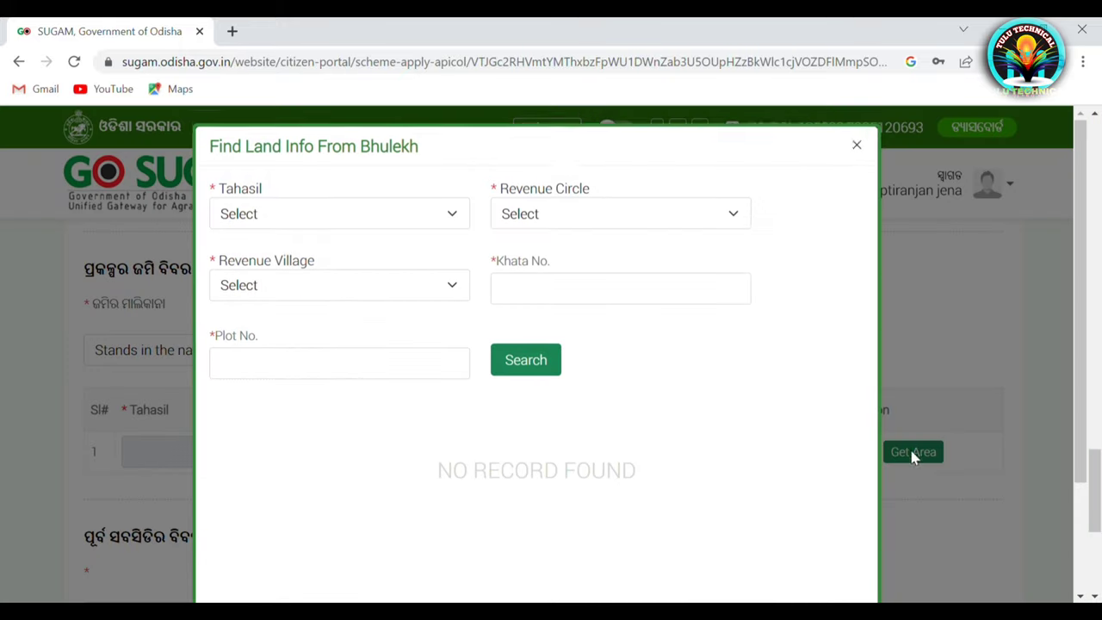
left_click(251, 225)
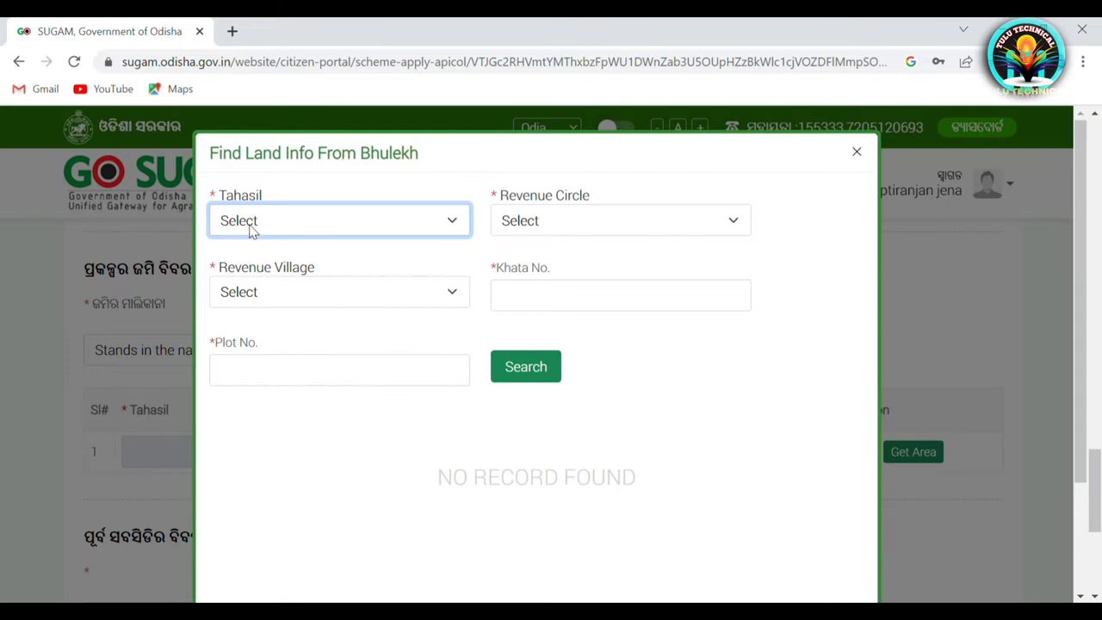
left_click(242, 284)
left_click(611, 215)
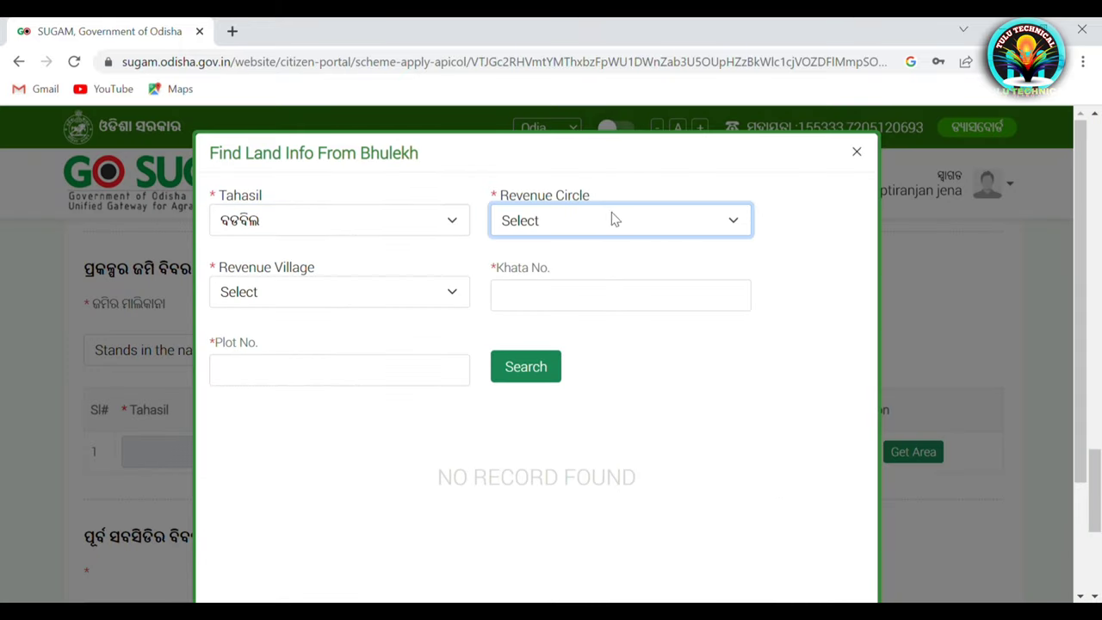
left_click(583, 270)
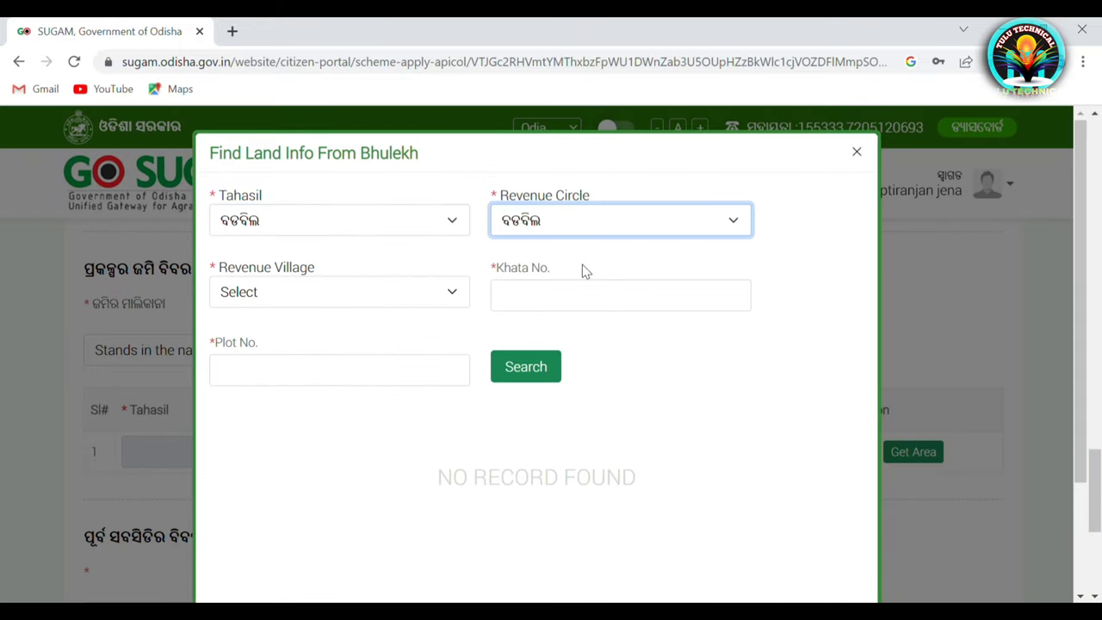
left_click(224, 297)
left_click(241, 357)
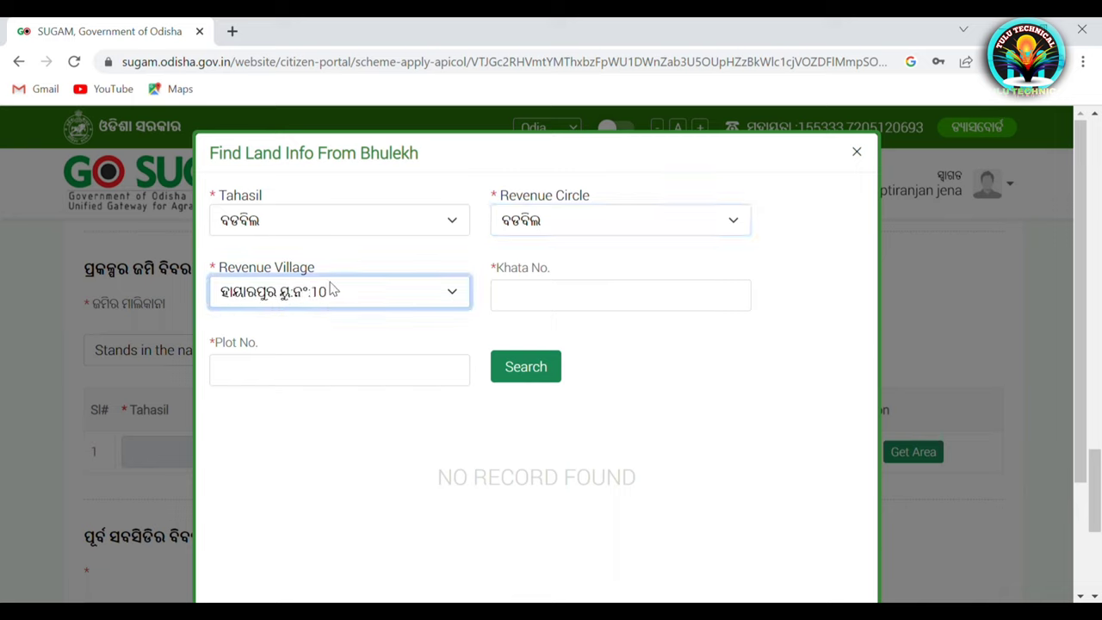
Step: Search Khata 11, Plot 43, dismiss the no-record alert and close the lookup
left_click(550, 303)
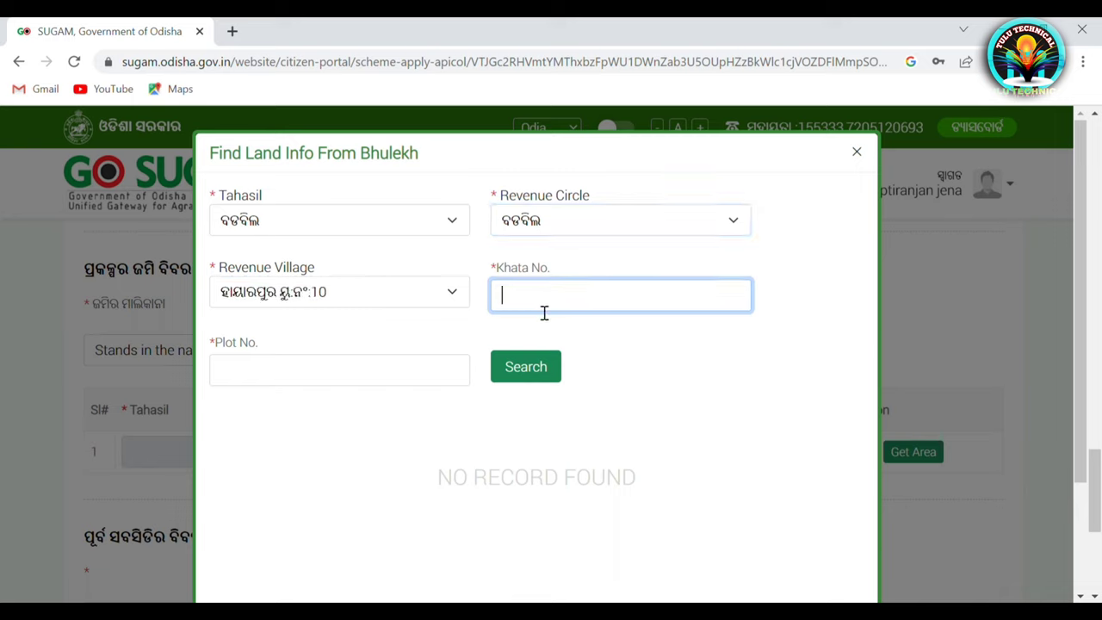
type("11")
left_click(330, 379)
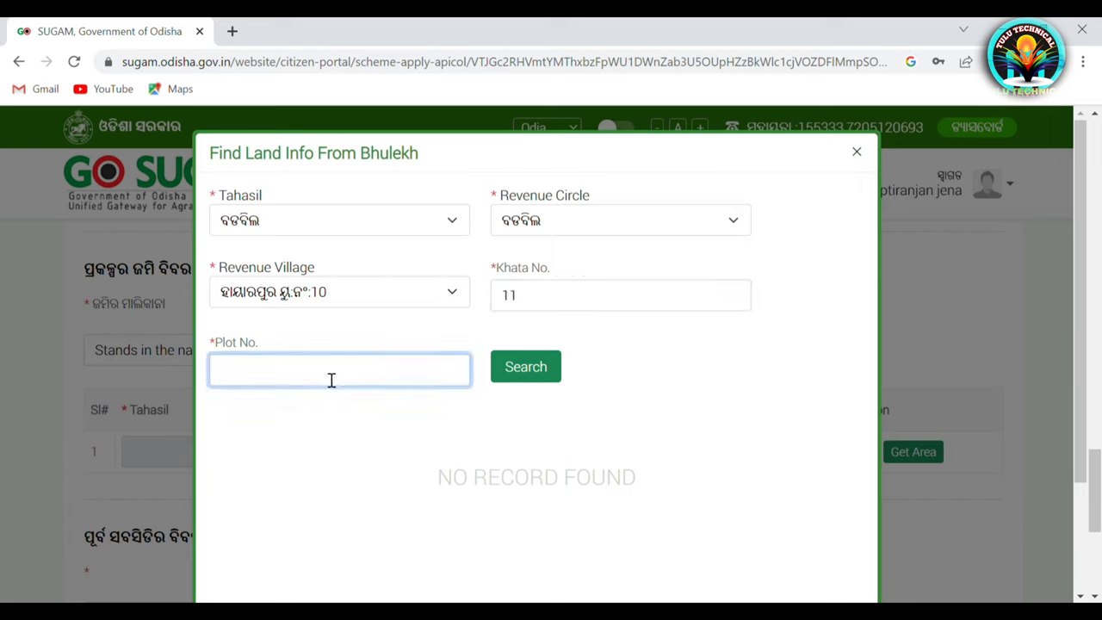
type("43")
left_click(546, 373)
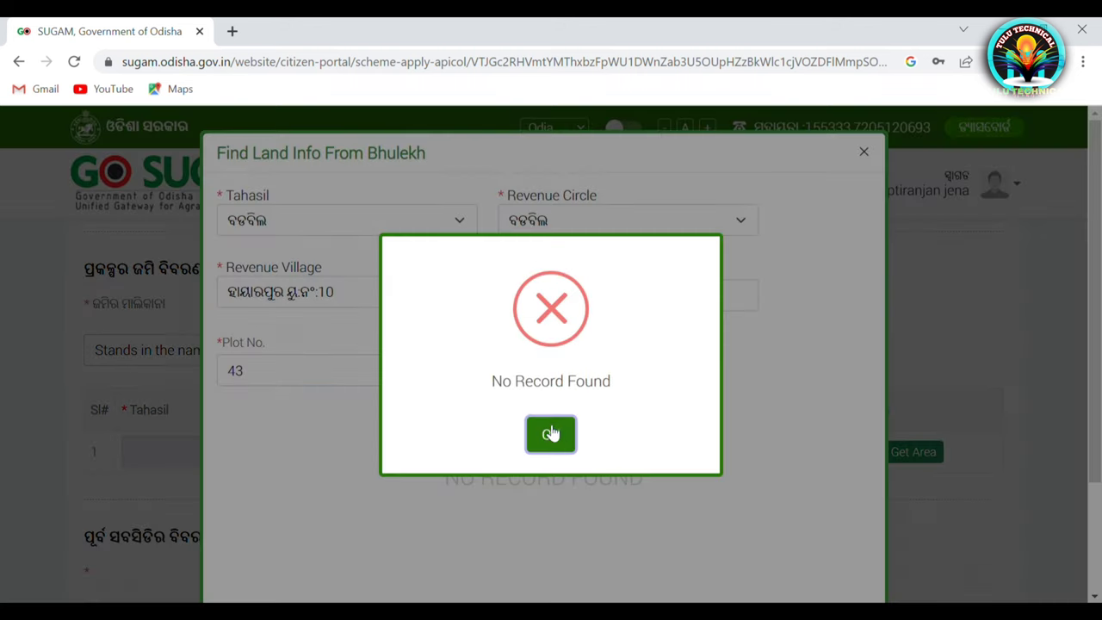
left_click(551, 432)
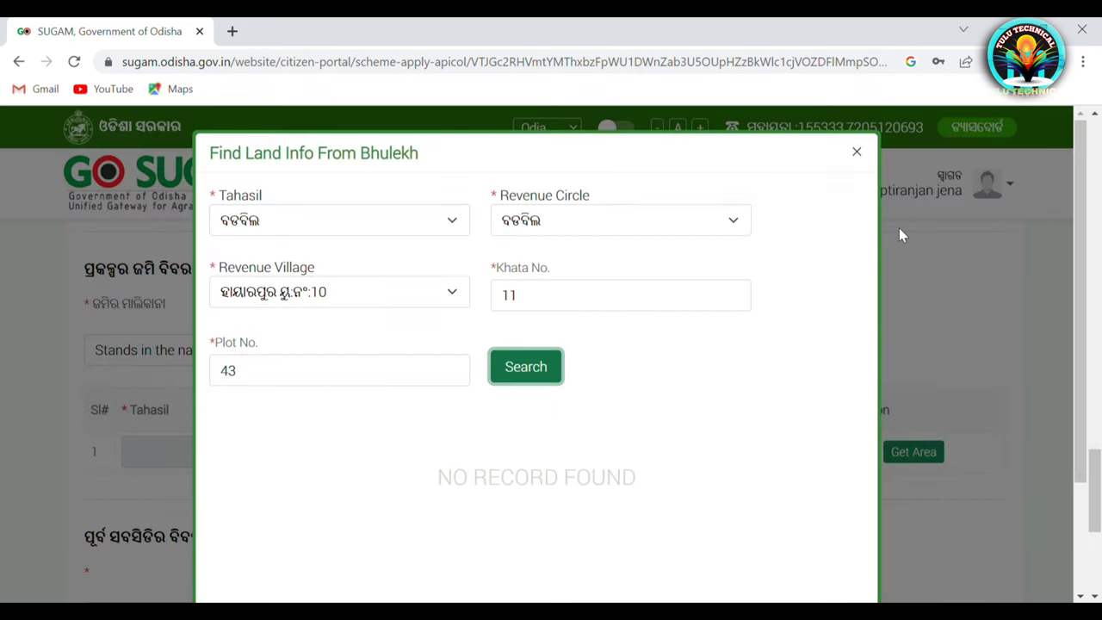
left_click(857, 152)
Step: Answer No to the previous subsidy details question and return toward the top of the form
scroll(801, 364, "down", 5)
scroll(723, 365, "up", 1)
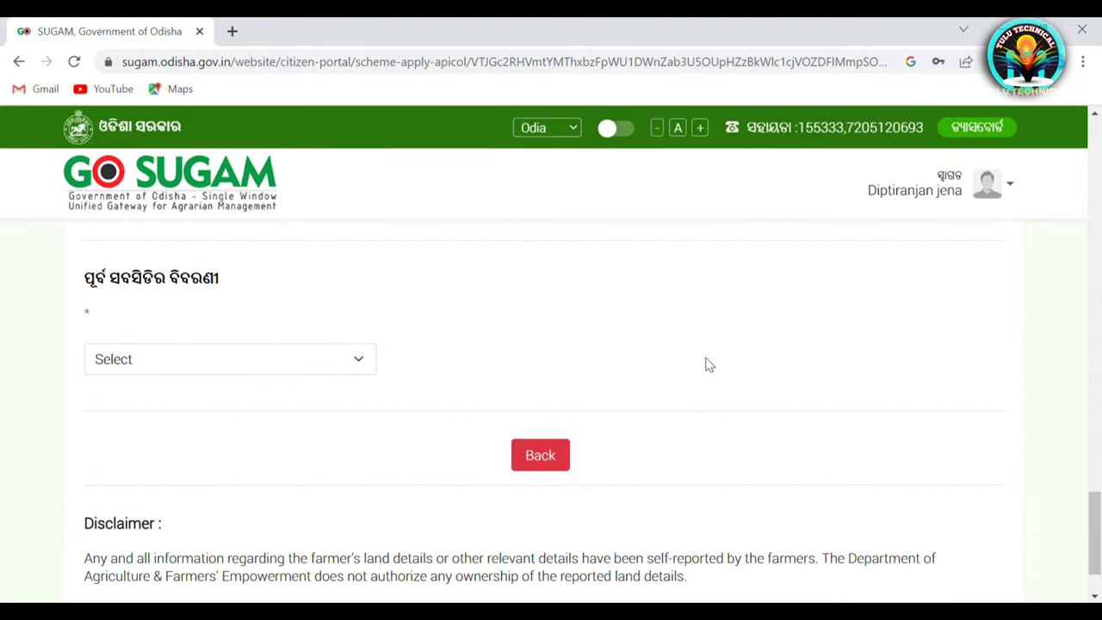
left_click(190, 366)
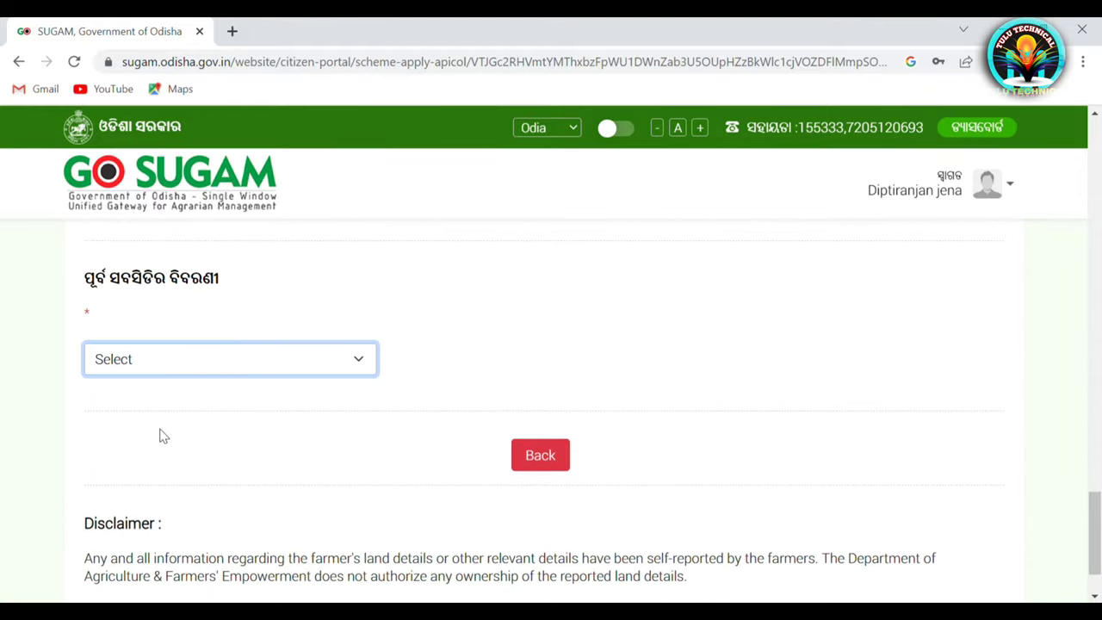
left_click(167, 433)
scroll(574, 372, "up", 20)
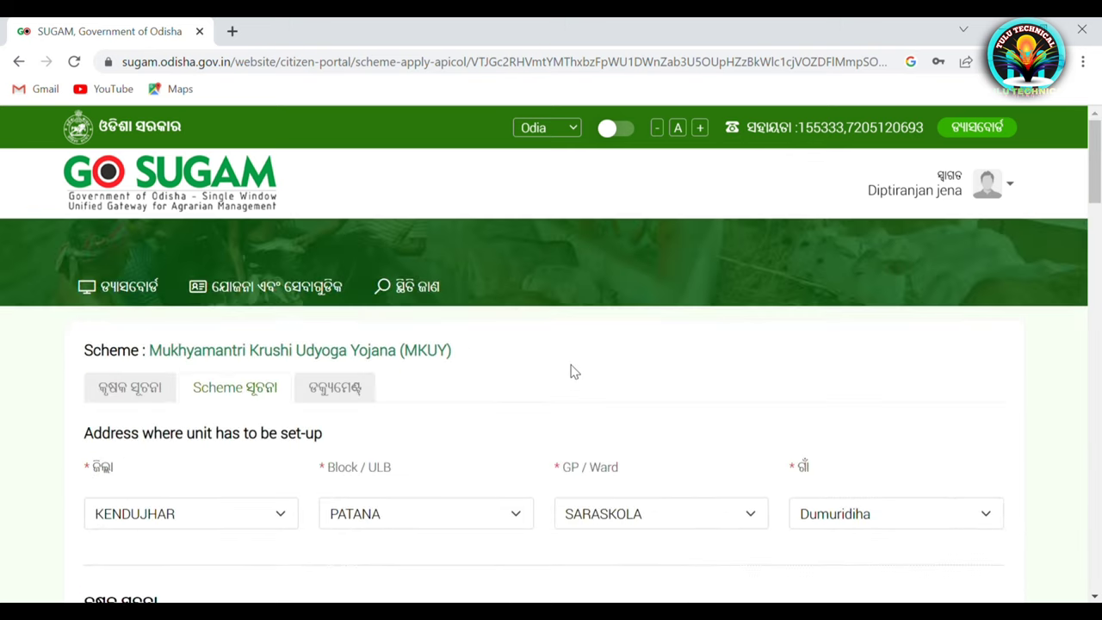
Step: In the Documents section, choose Aadhaar Card as photo ID and 10th Certificate as date-of-birth proof
left_click(325, 396)
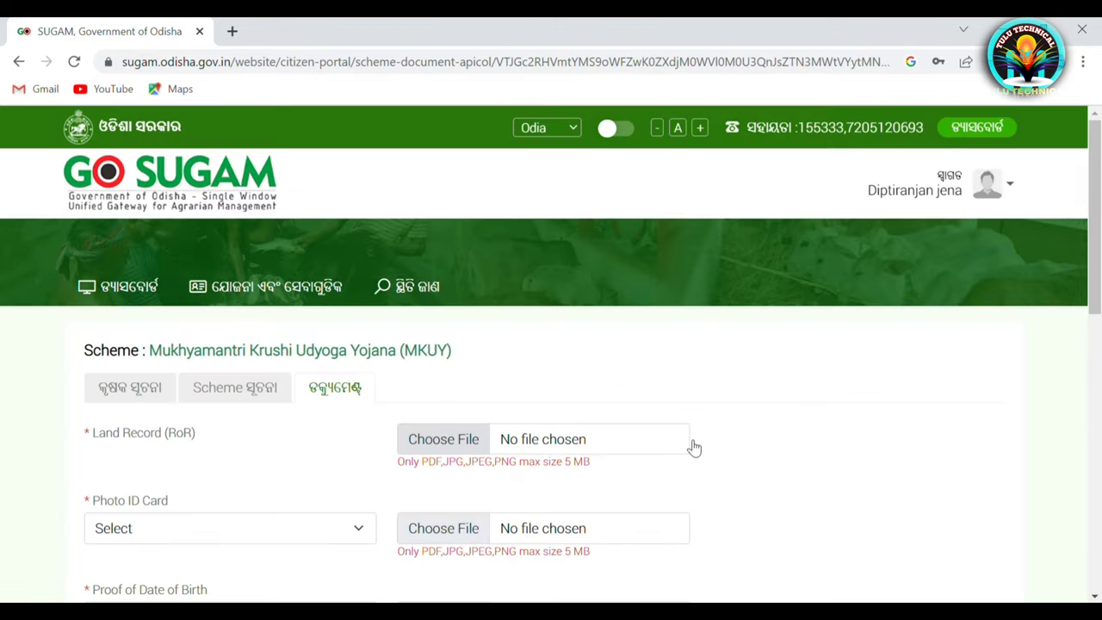
scroll(676, 442, "down", 2)
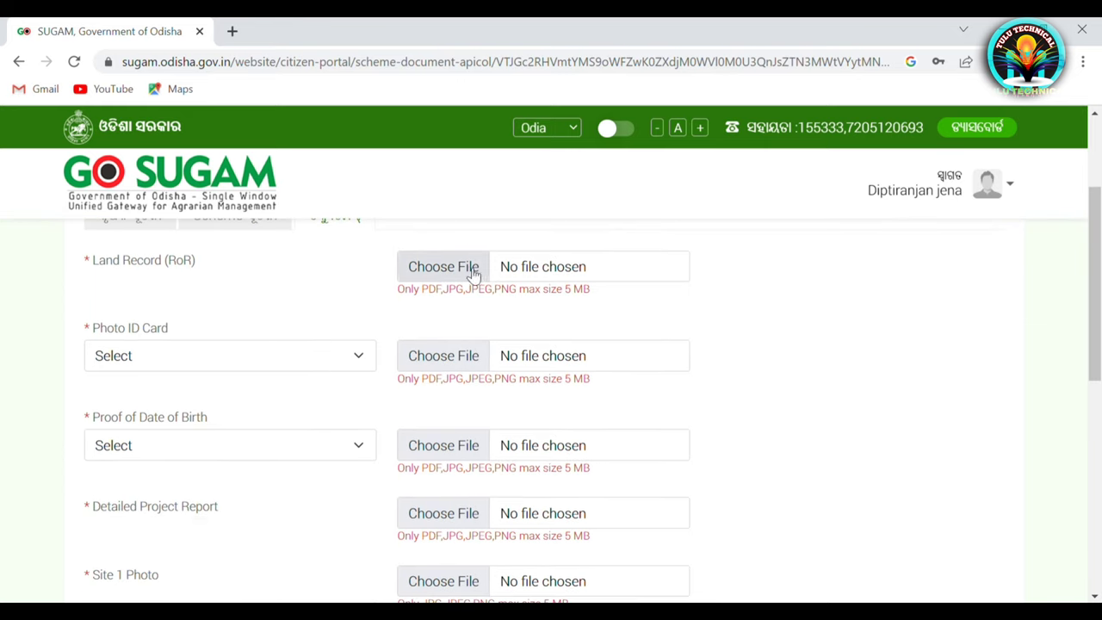
left_click(306, 363)
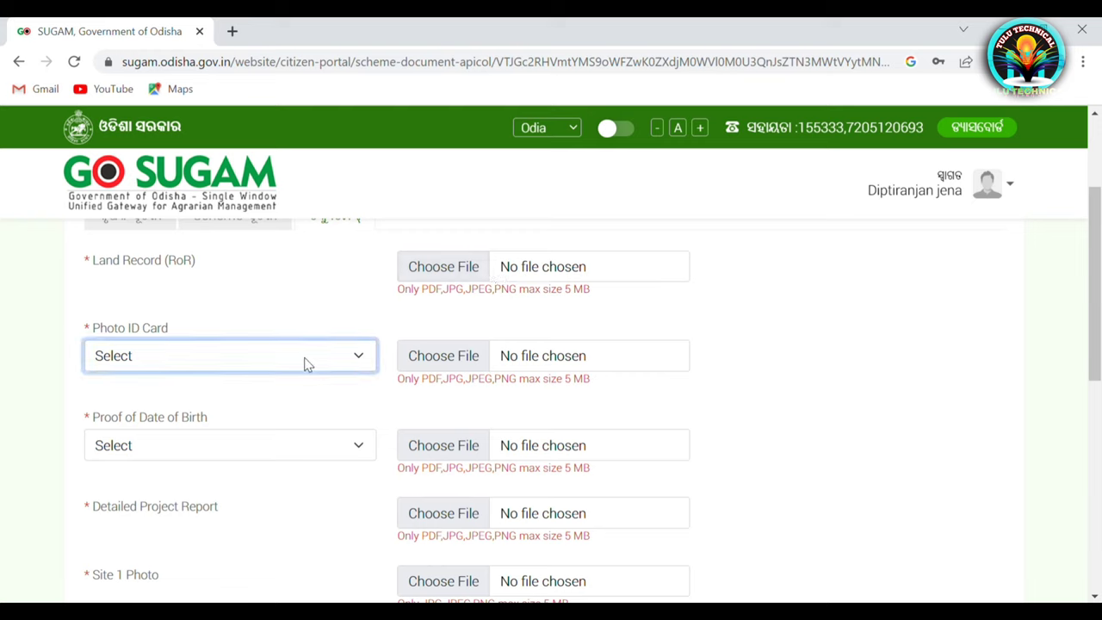
left_click(267, 408)
scroll(306, 374, "down", 1)
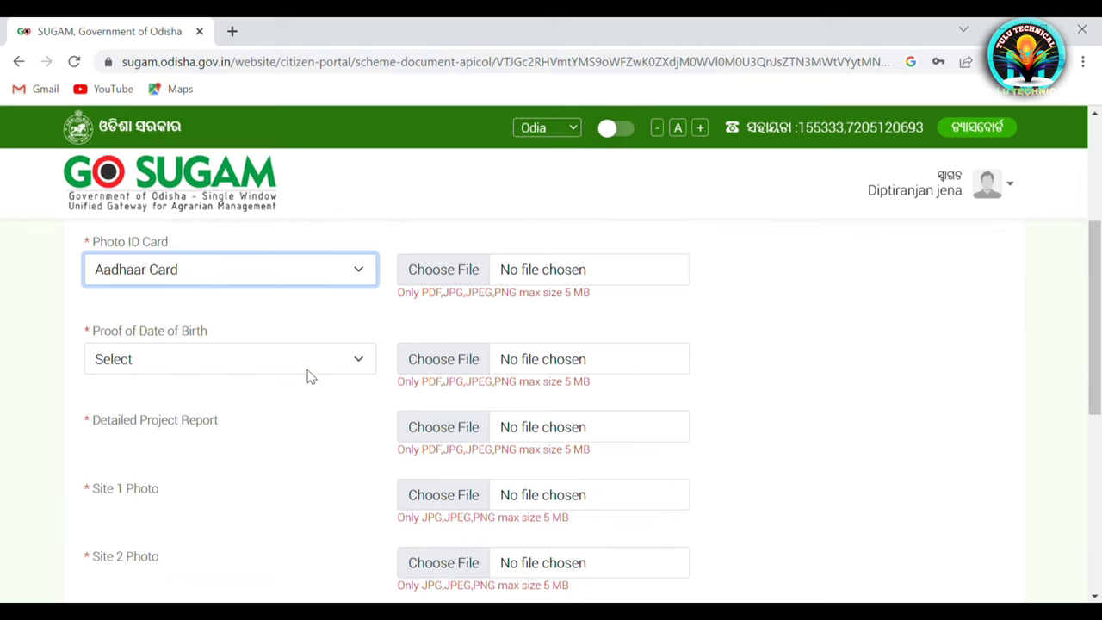
left_click(181, 354)
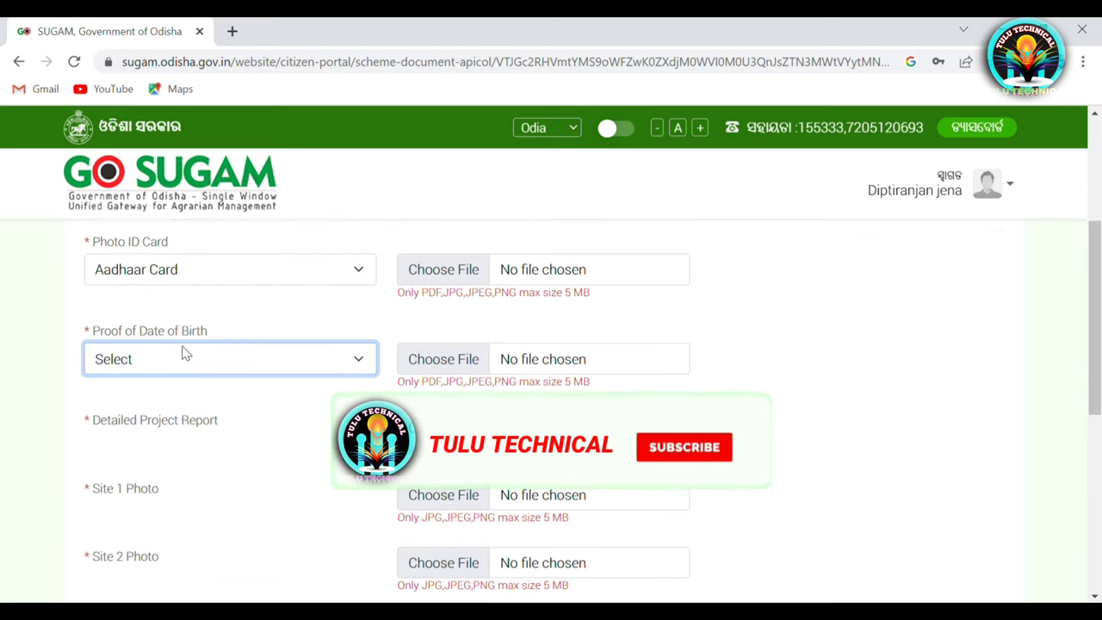
left_click(160, 411)
Step: Scroll through the upload fields: Detailed Project Report, Site 1–5 photos, preferred class certificate
scroll(278, 412, "down", 1)
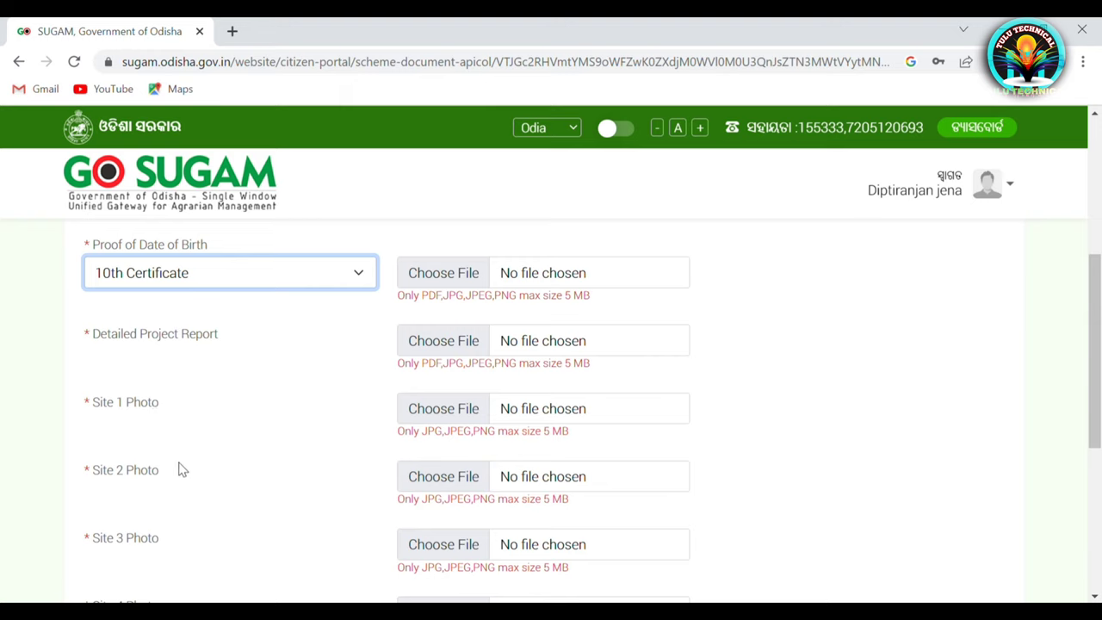
scroll(191, 468, "down", 2)
scroll(192, 468, "down", 1)
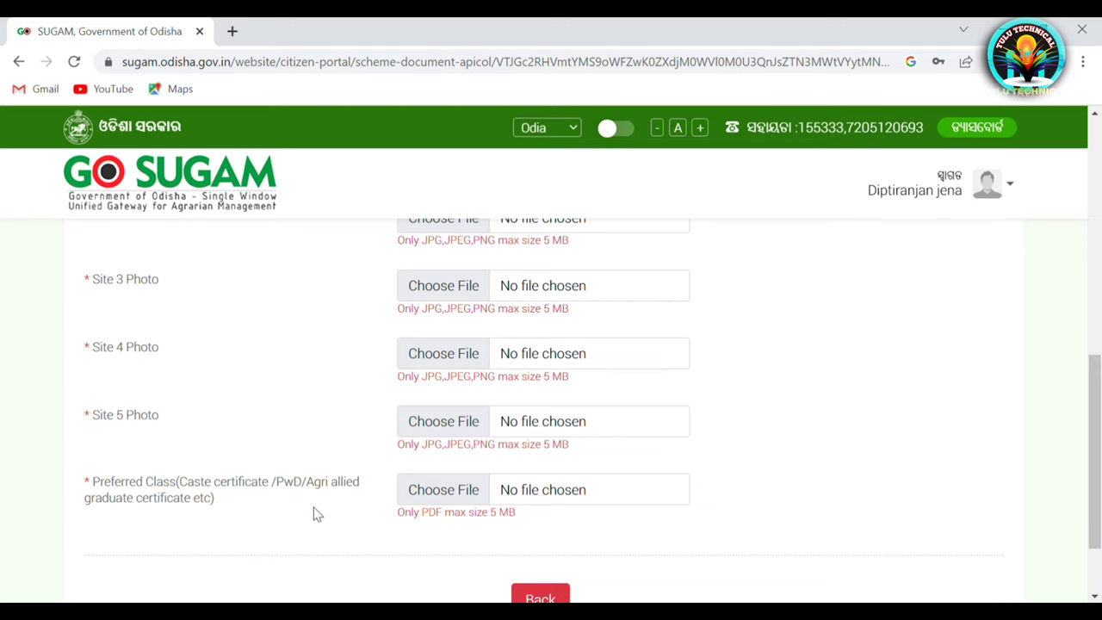
scroll(473, 499, "up", 1)
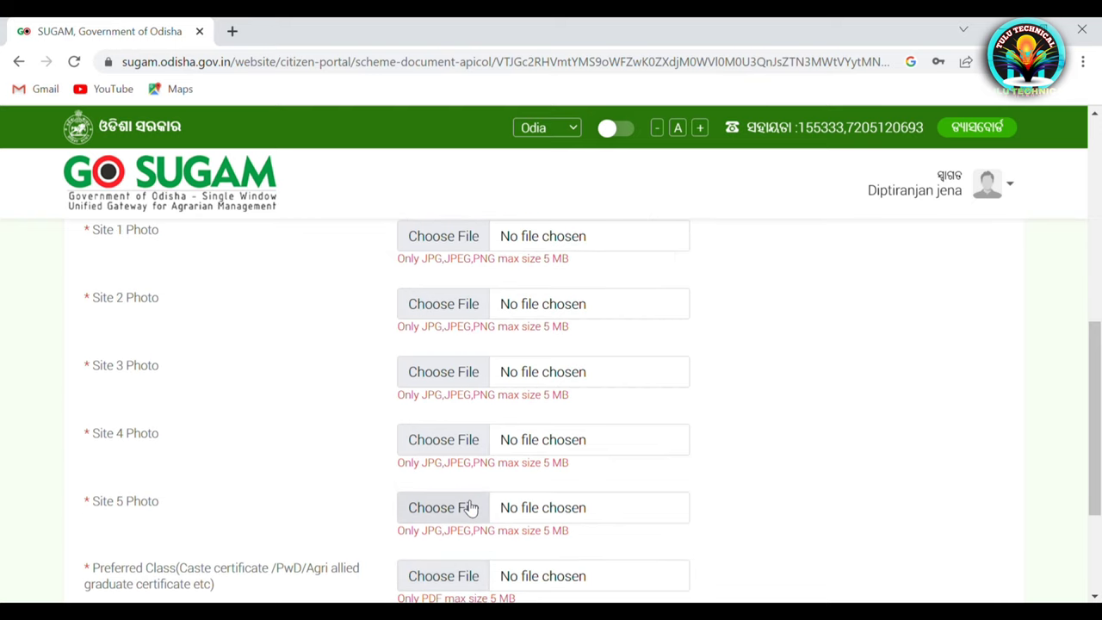
scroll(469, 506, "up", 10)
scroll(517, 521, "down", 12)
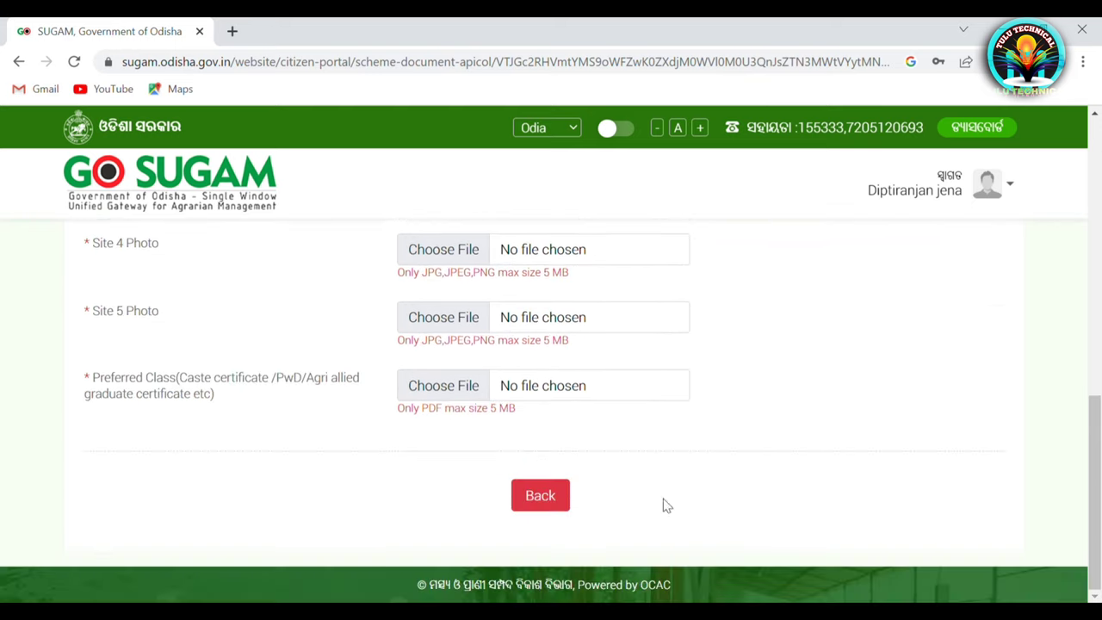
scroll(737, 440, "up", 3)
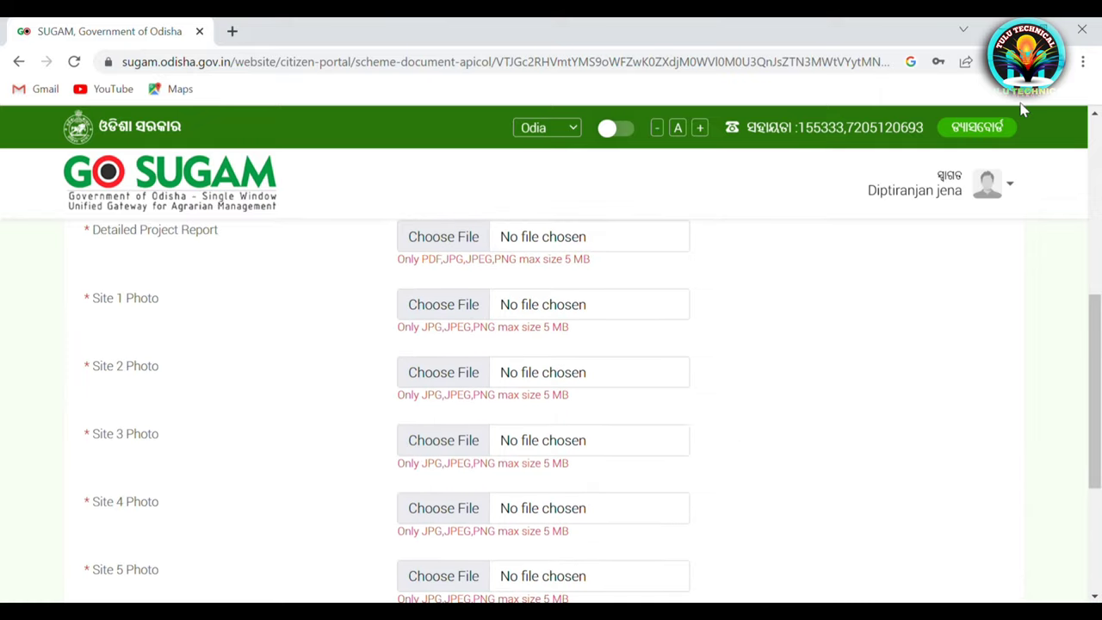